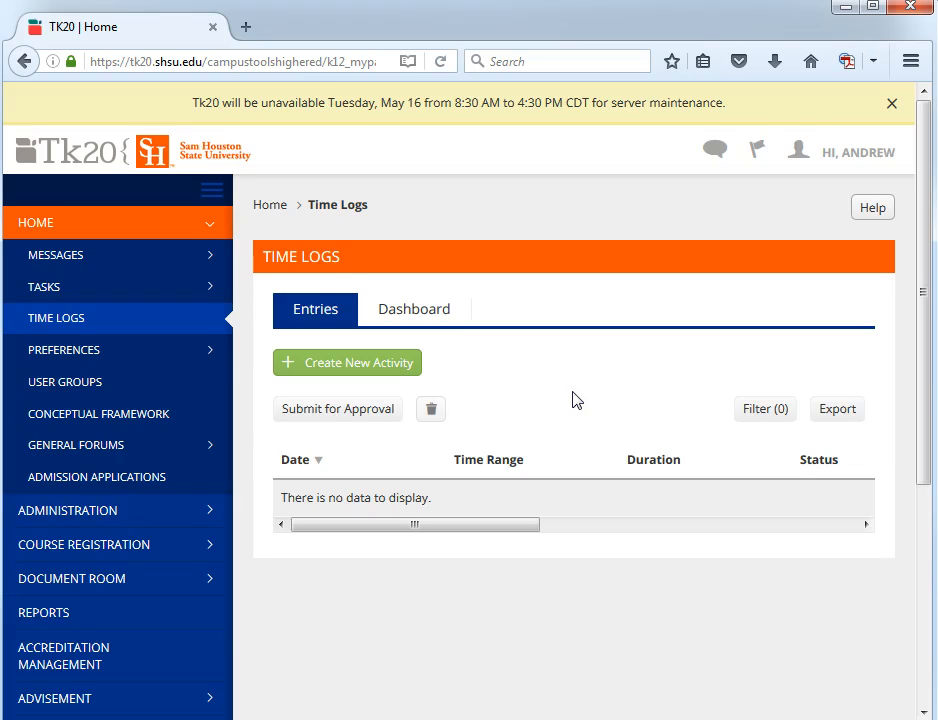
- Create a new time log activity and assign it to the School Librarian Practicum time log
click(212, 196)
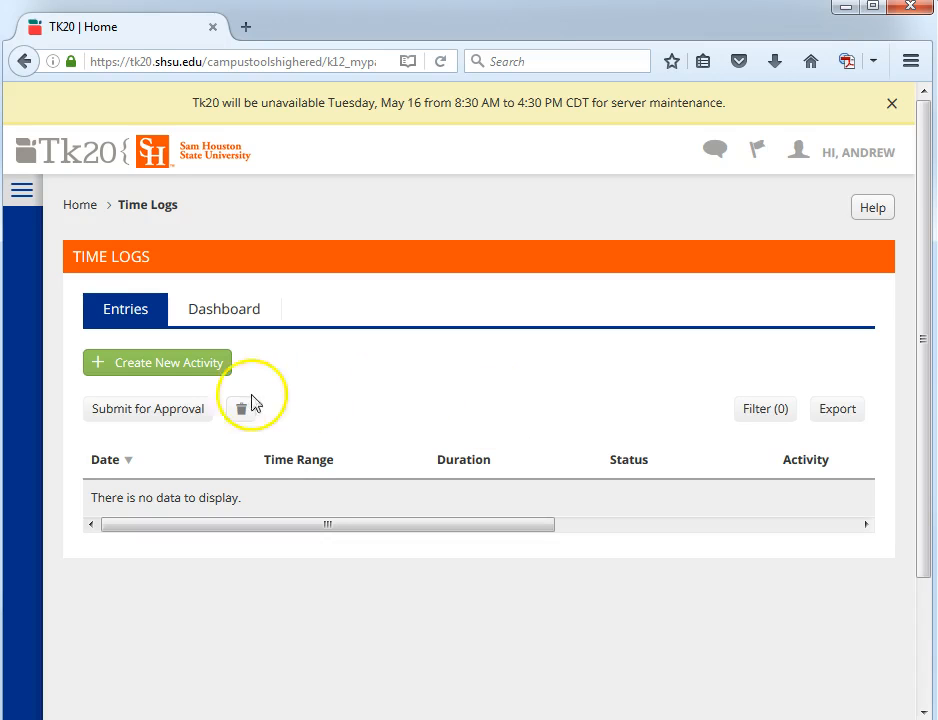
click(178, 368)
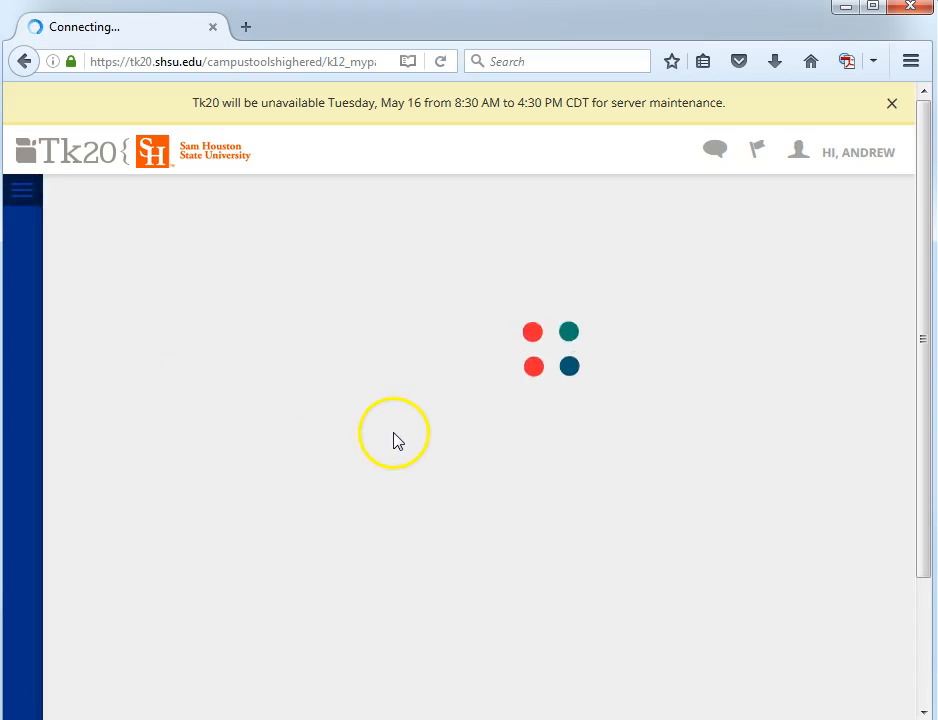
click(260, 392)
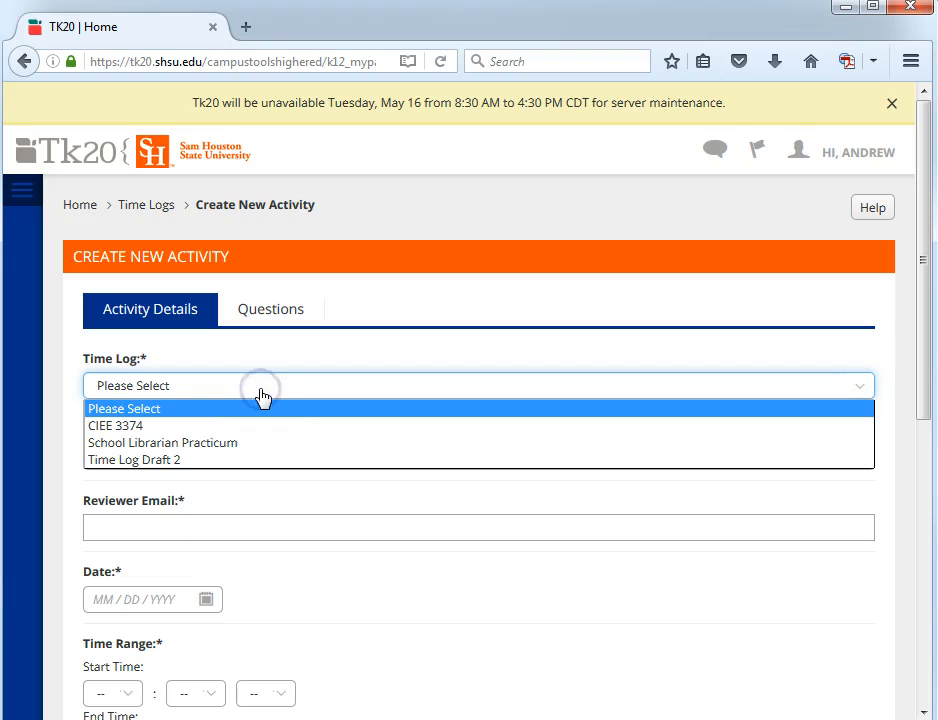
click(229, 447)
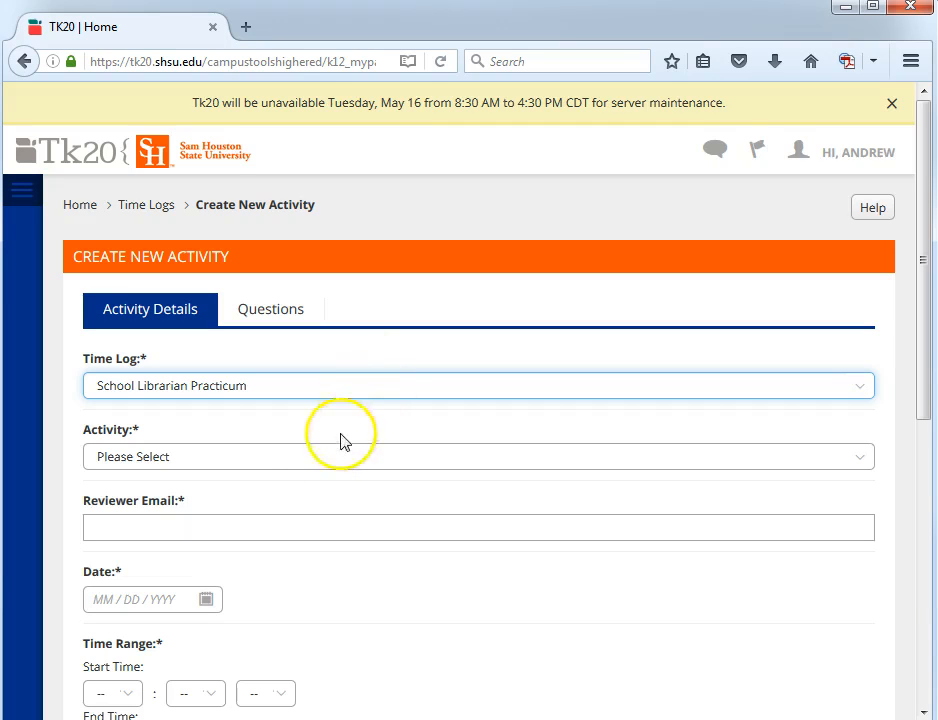
click(233, 390)
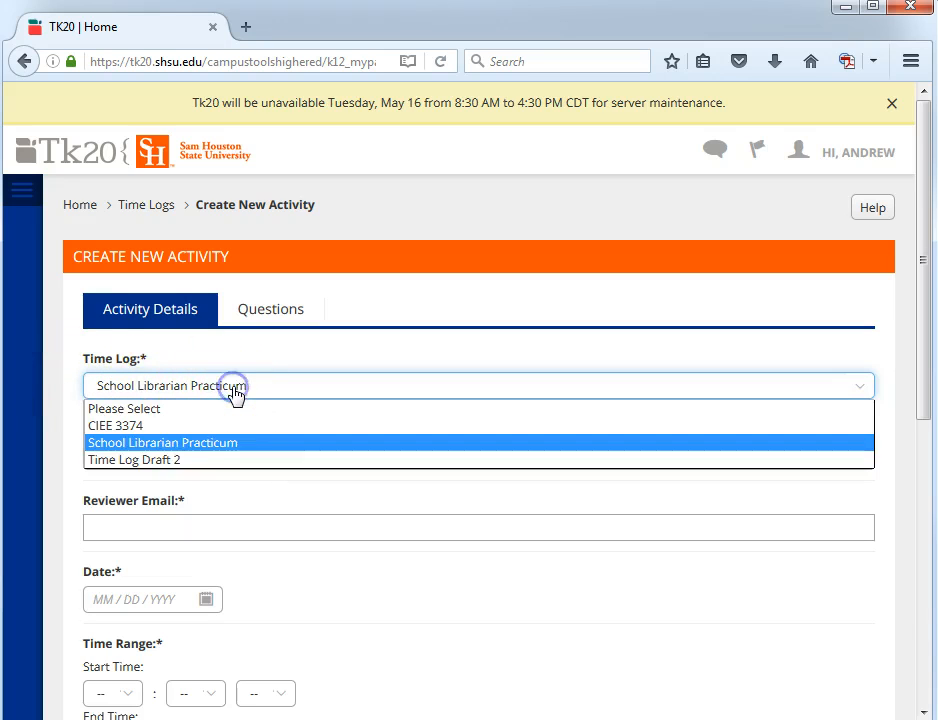
click(226, 442)
- Set the activity type to Active participation and the activity date to 05/09/2017
click(200, 462)
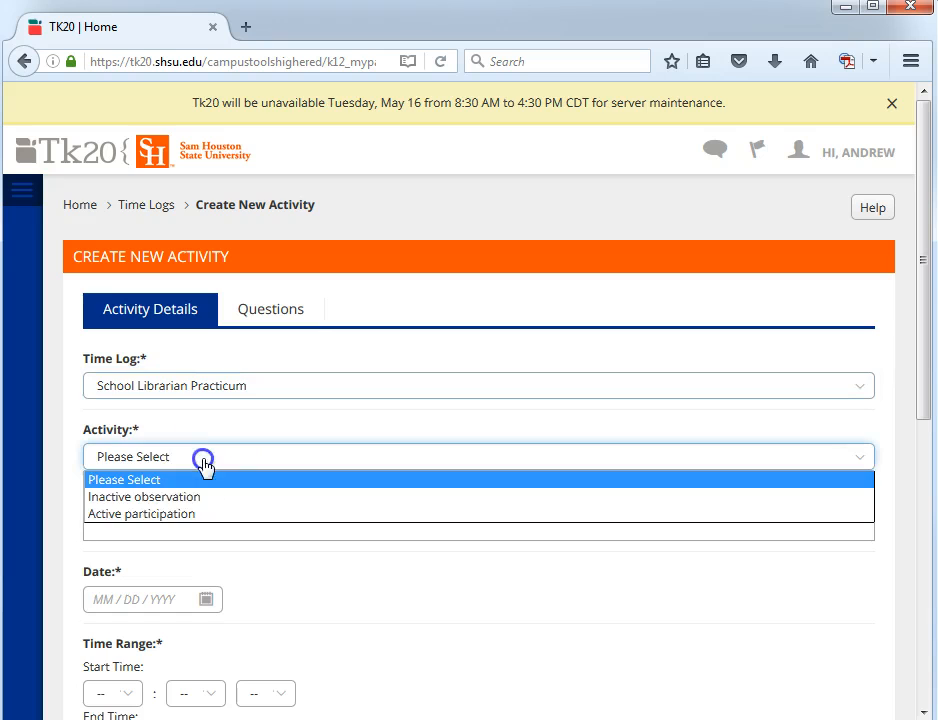
click(178, 523)
scroll(300, 540, down, 4)
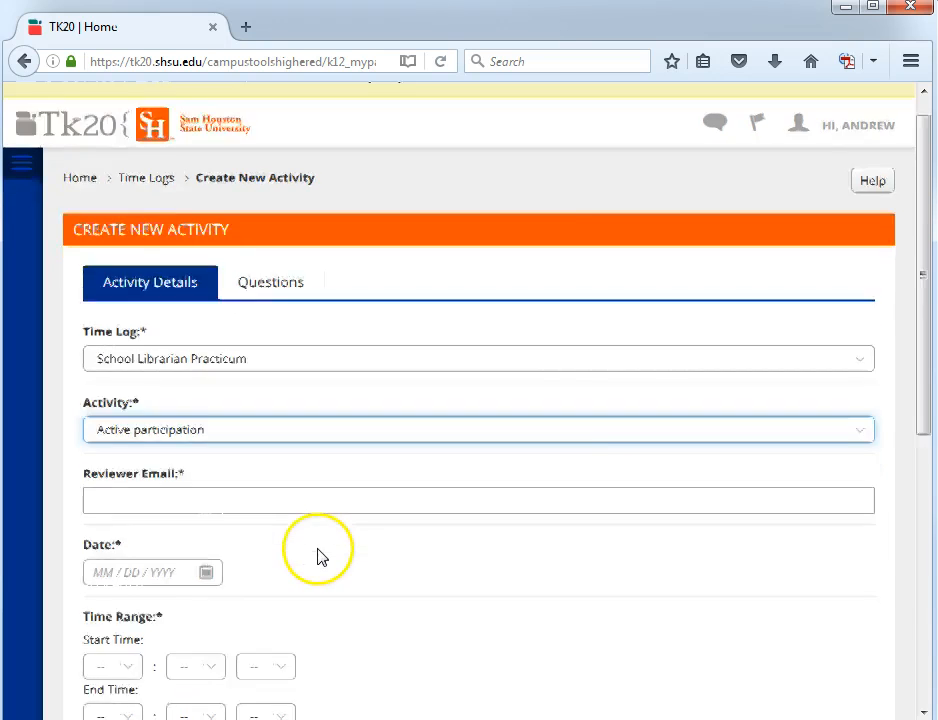
click(173, 375)
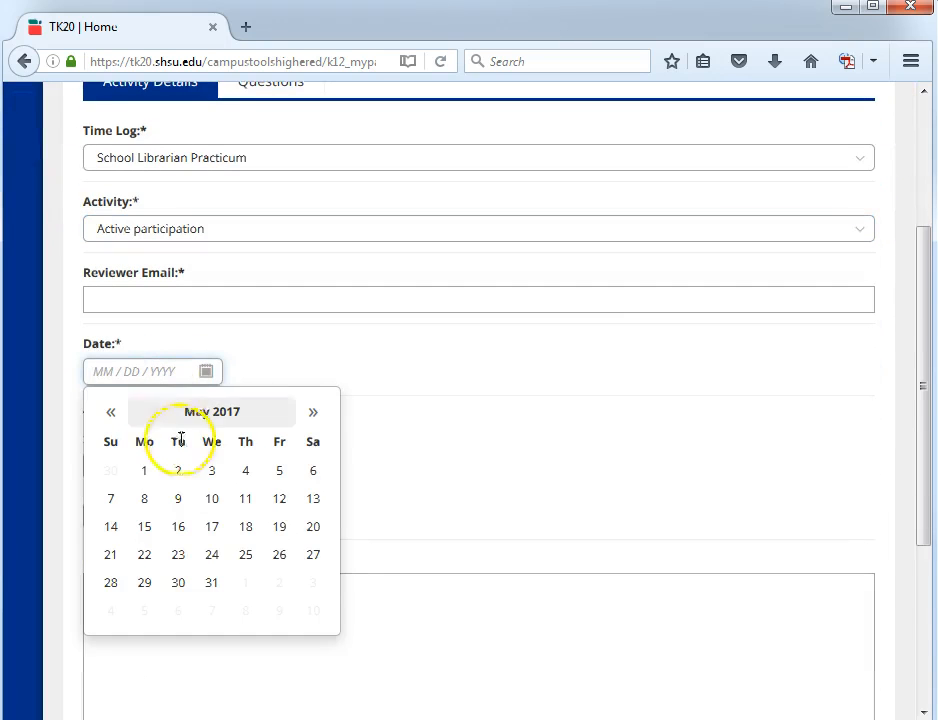
click(179, 505)
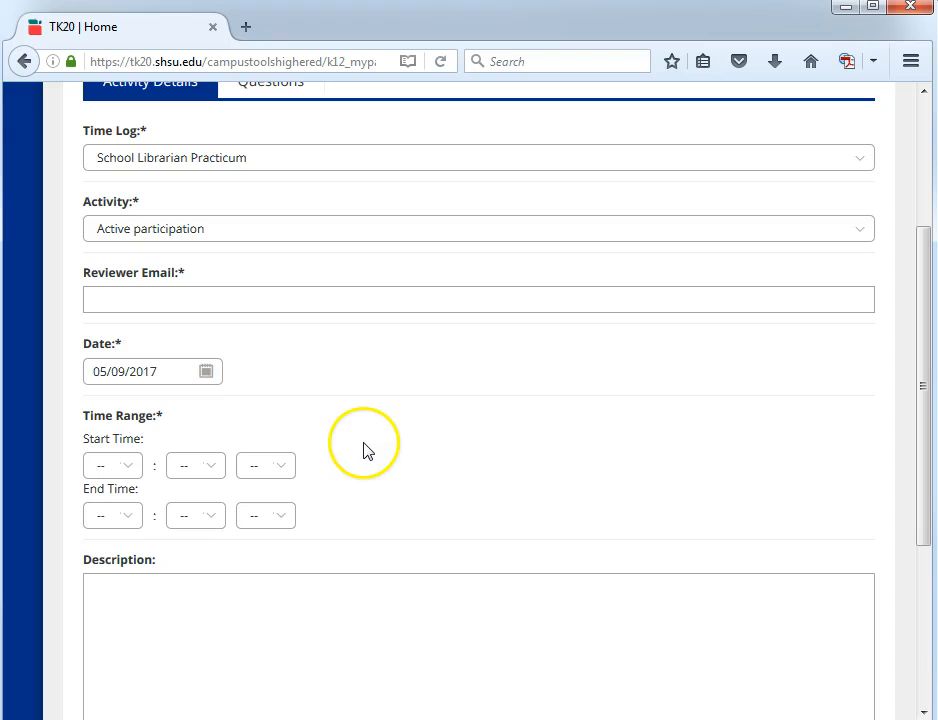
- Fill in the reviewer's email address using the suggested match
click(230, 304)
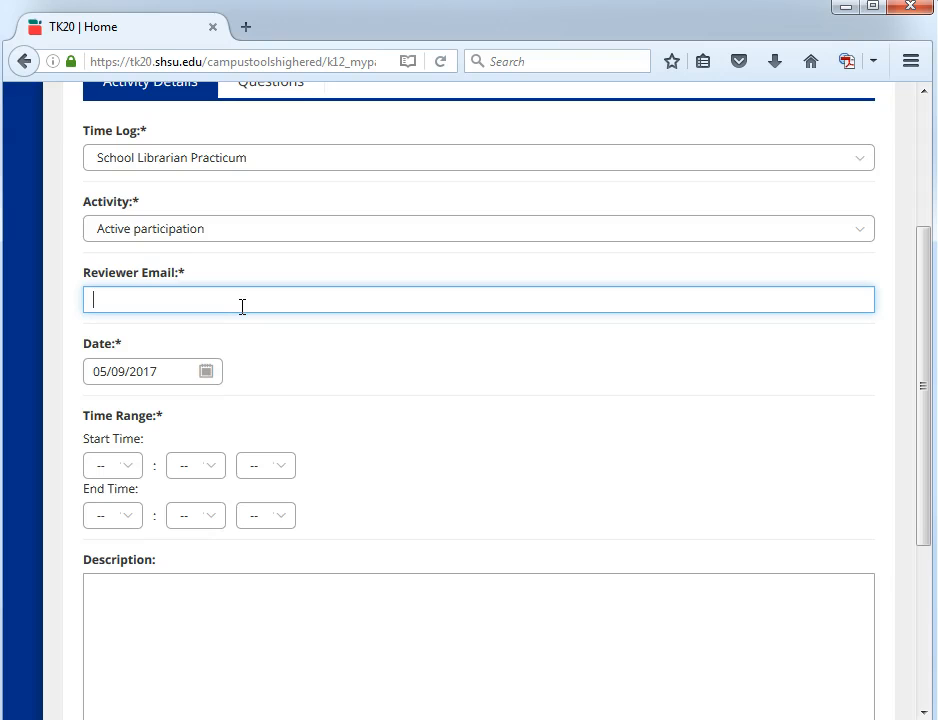
text(ndy)
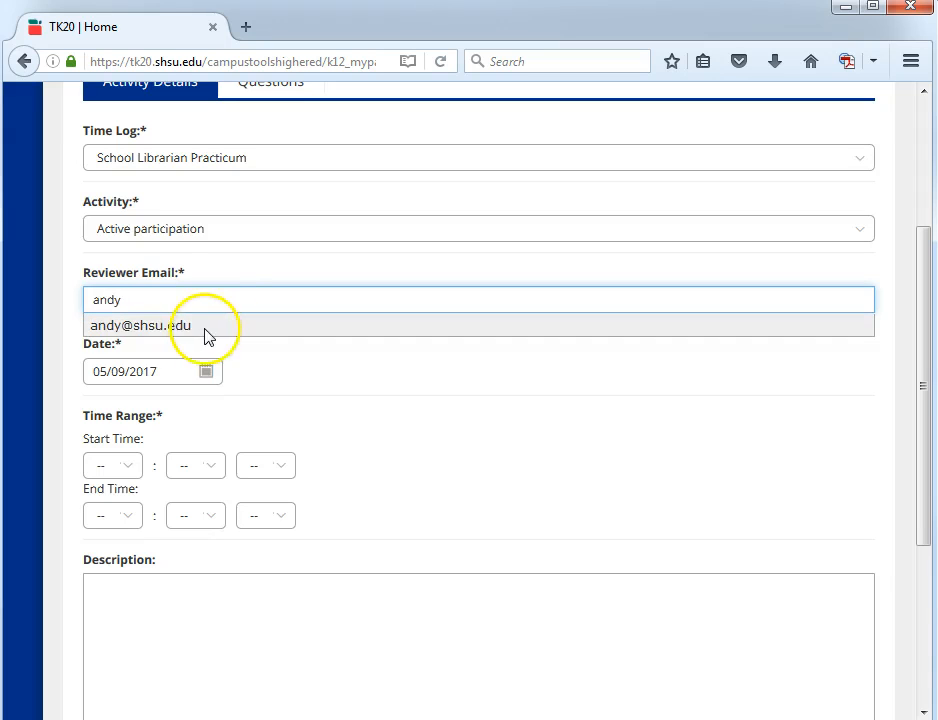
click(206, 330)
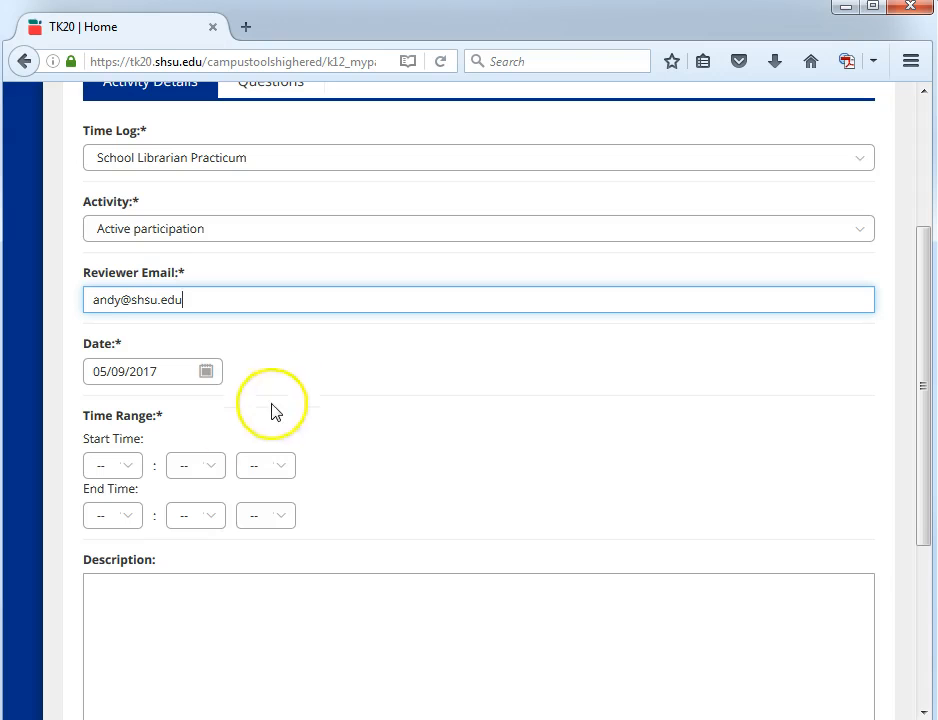
- Set the activity's start time to 2:00 pm
click(134, 466)
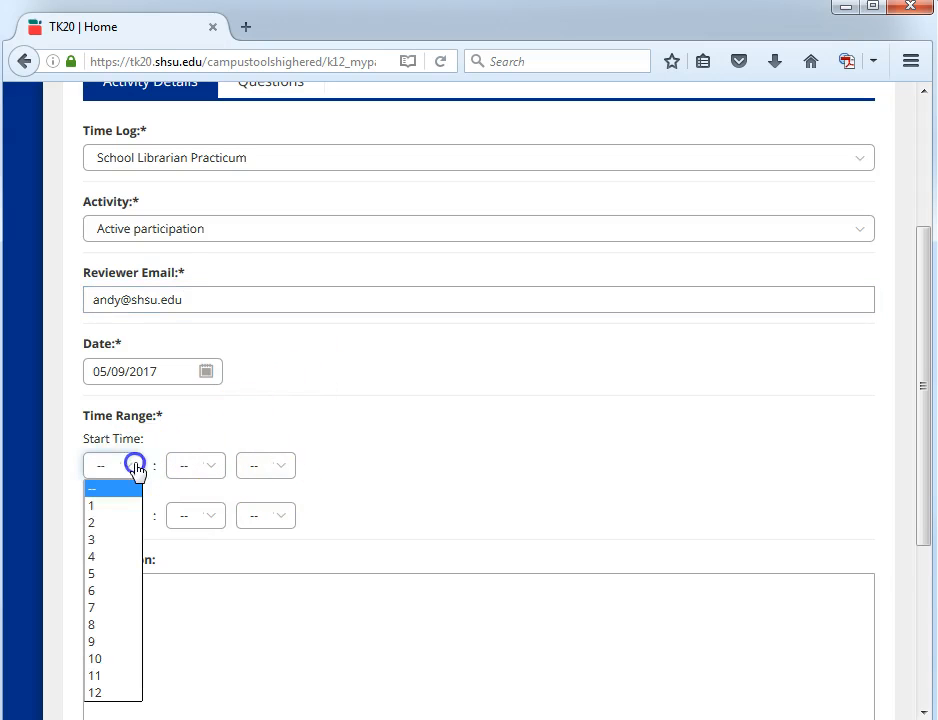
click(94, 524)
click(209, 470)
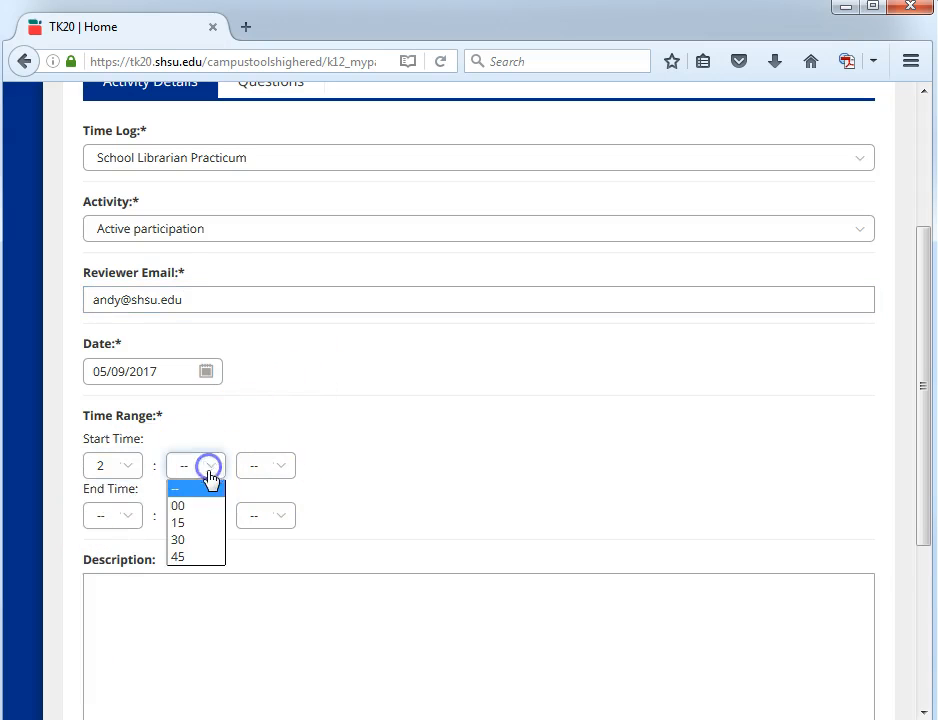
click(197, 504)
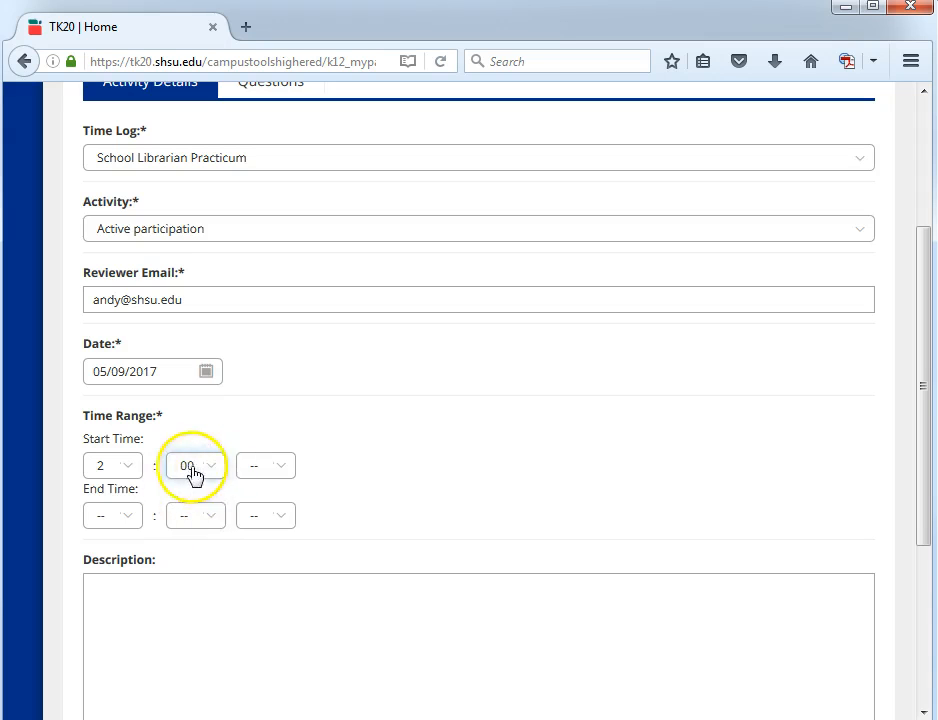
click(283, 473)
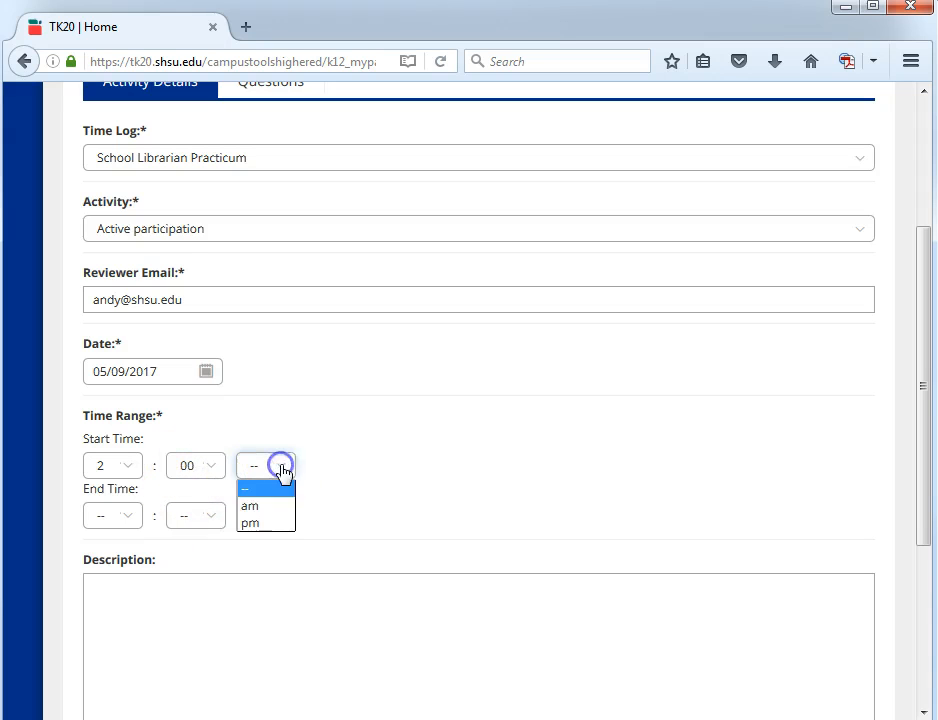
click(278, 525)
- Set the activity's end time to 3:15 pm
click(138, 518)
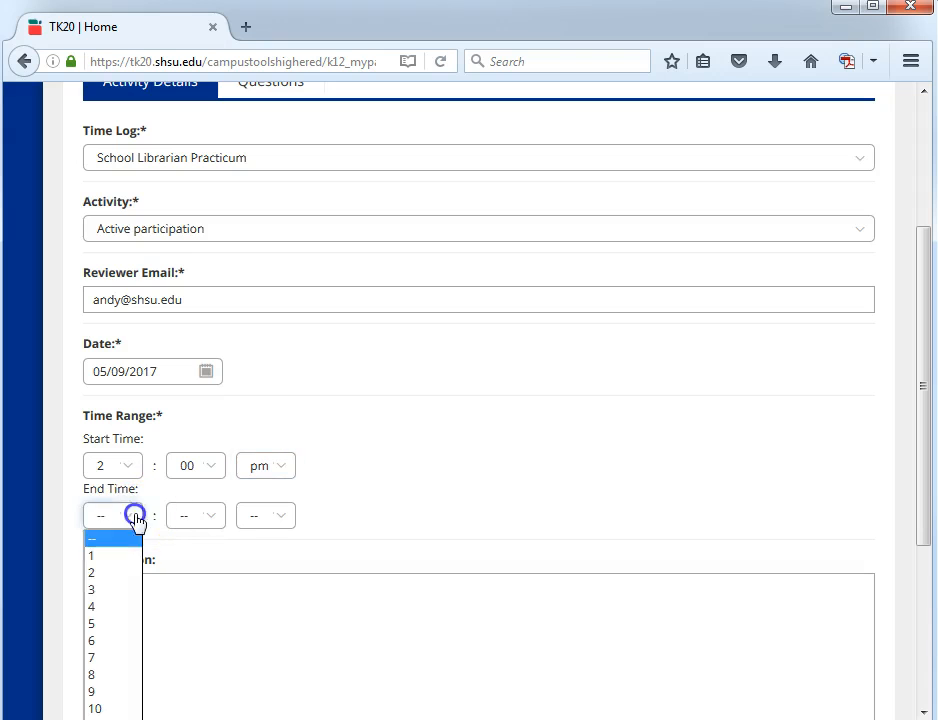
click(98, 590)
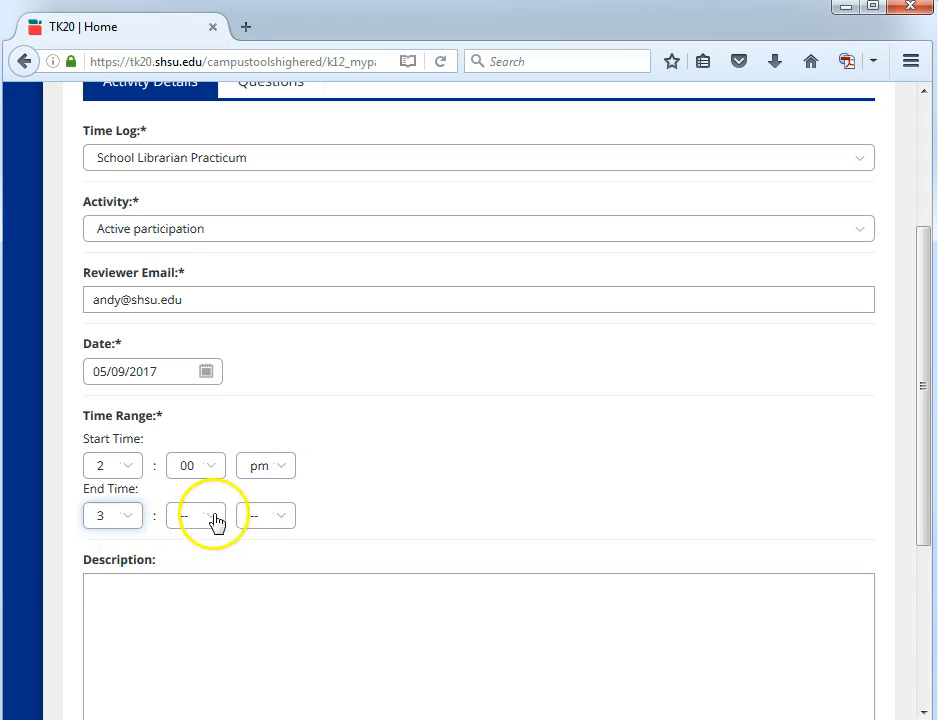
click(212, 519)
click(194, 571)
click(252, 524)
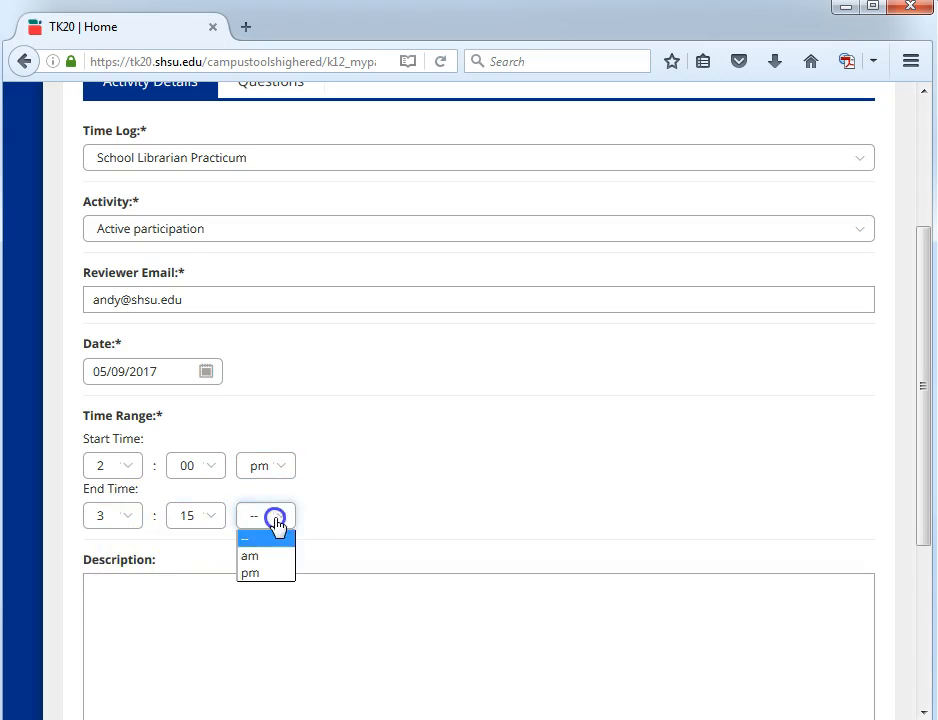
click(261, 571)
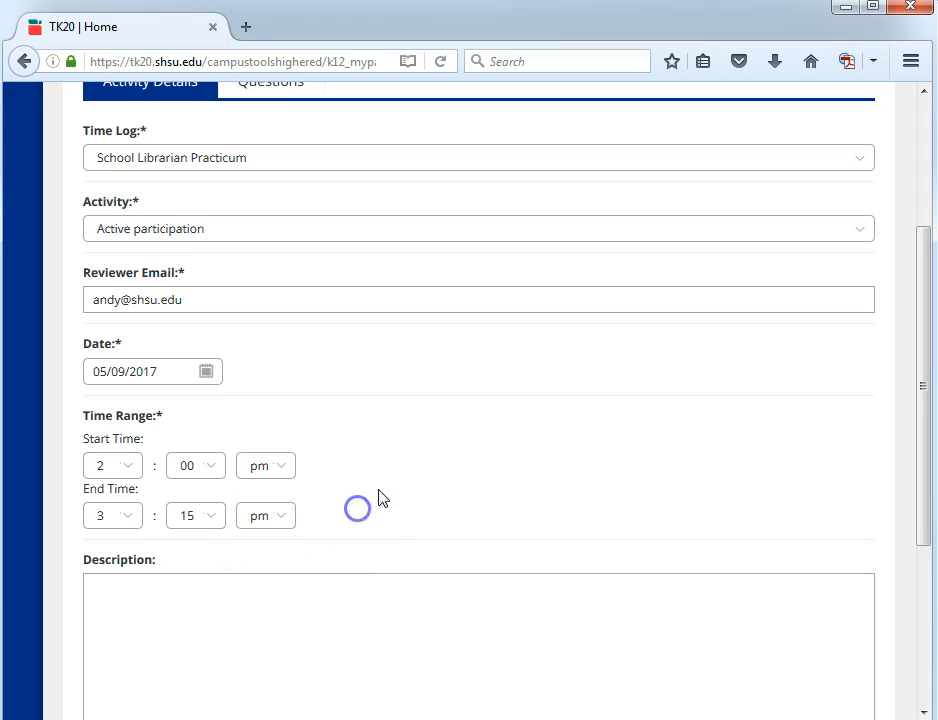
- In the activity's questions, enter Arnold Middle School as the campus name and activate the Campus ID Number field
scroll(379, 498, down, 2)
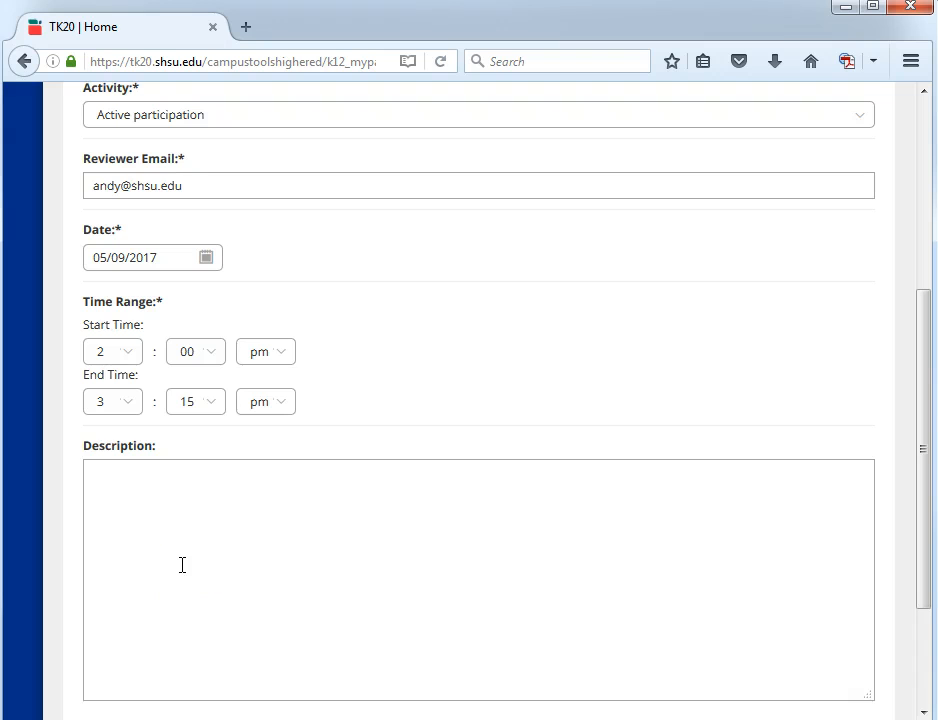
scroll(182, 565, up, 6)
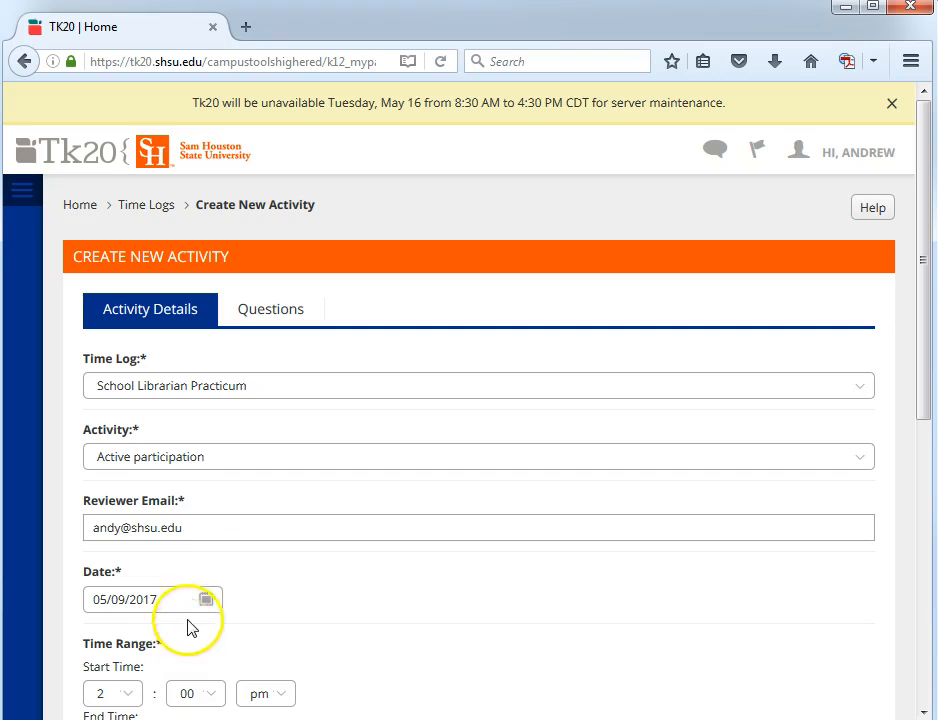
scroll(275, 440, down, 4)
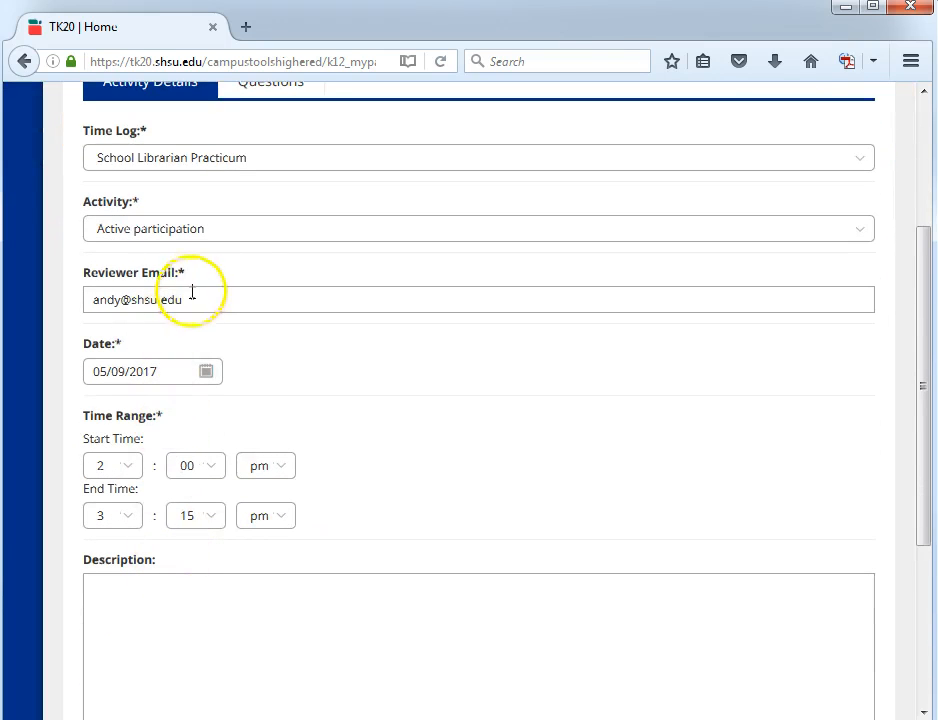
scroll(263, 288, up, 4)
click(274, 310)
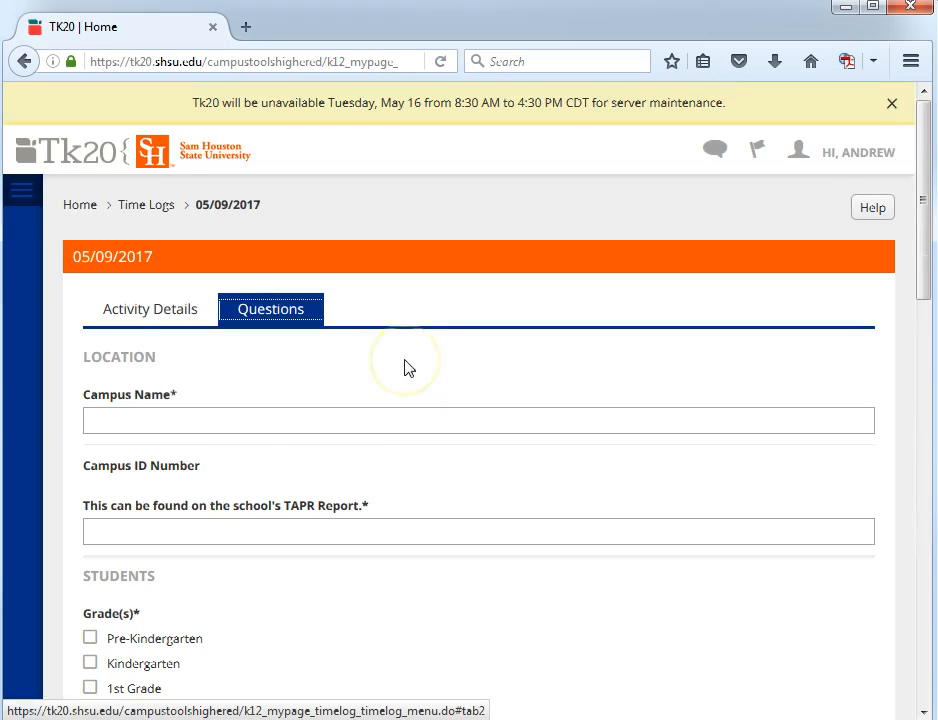
click(291, 432)
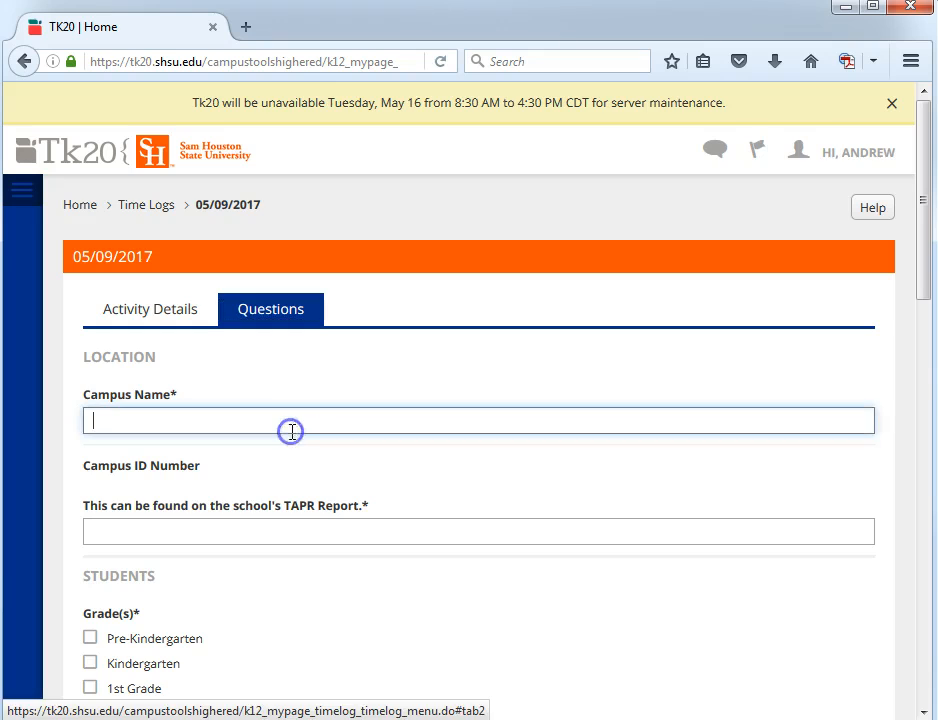
text(Arnold Middle School)
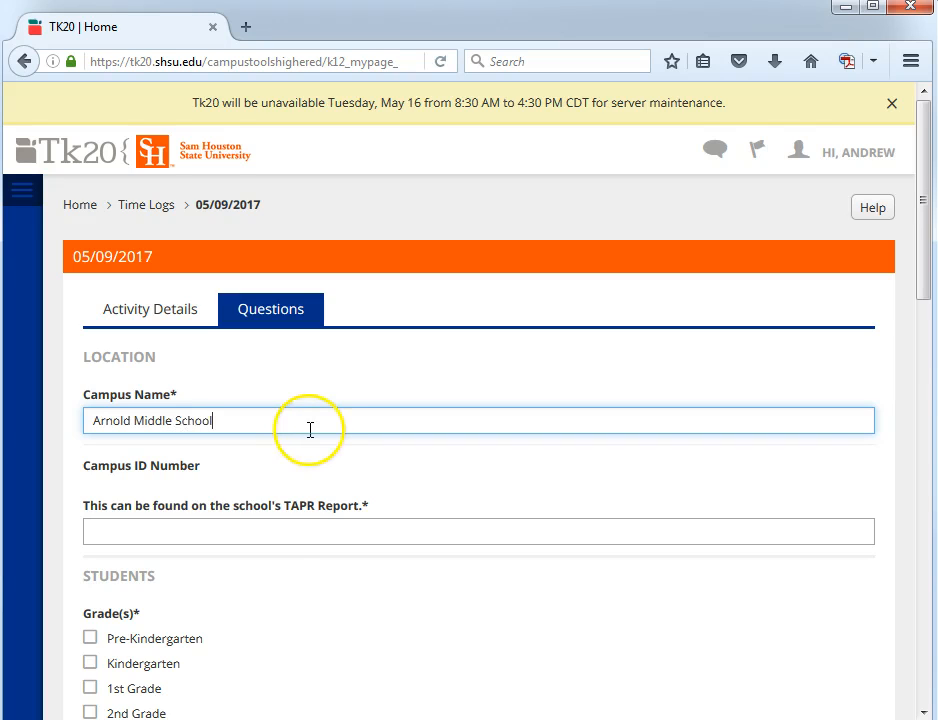
click(275, 528)
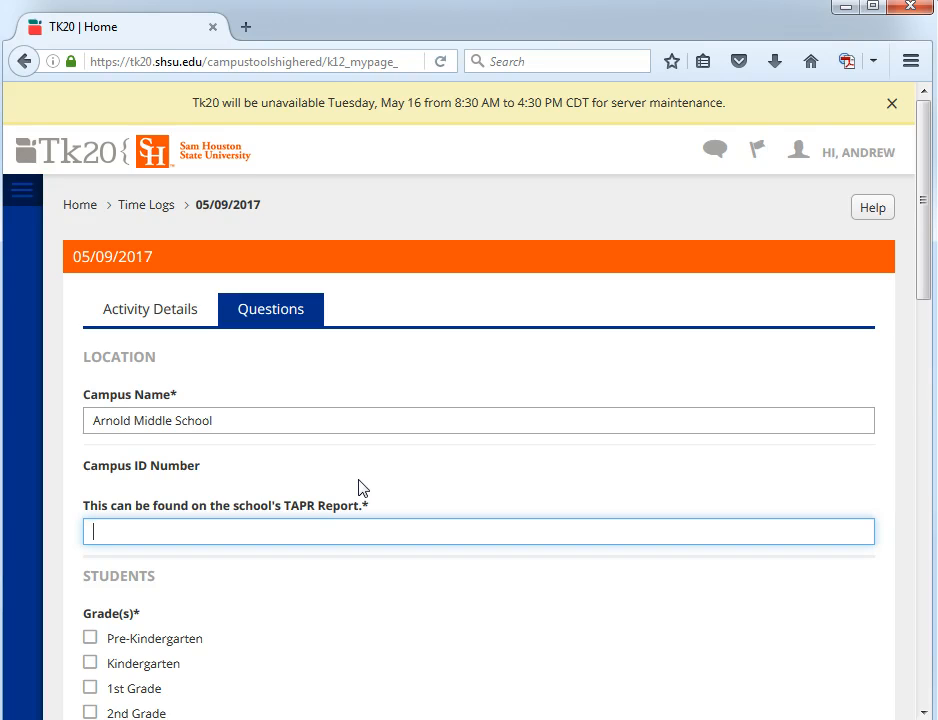
- Search the web for "TEA TAPR" in a new browser tab
click(248, 28)
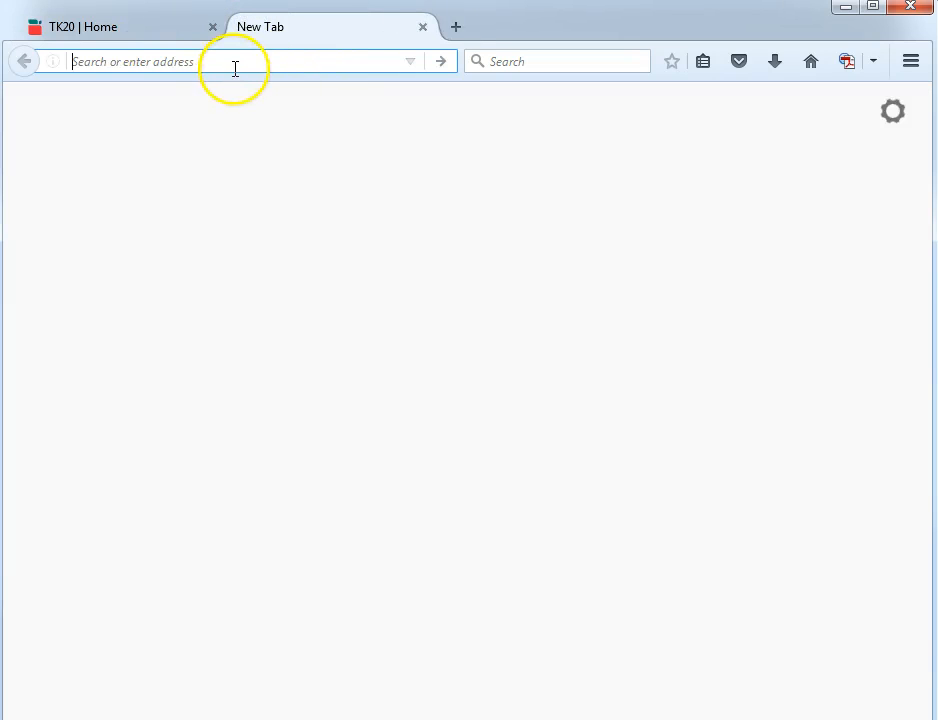
text(TEA )
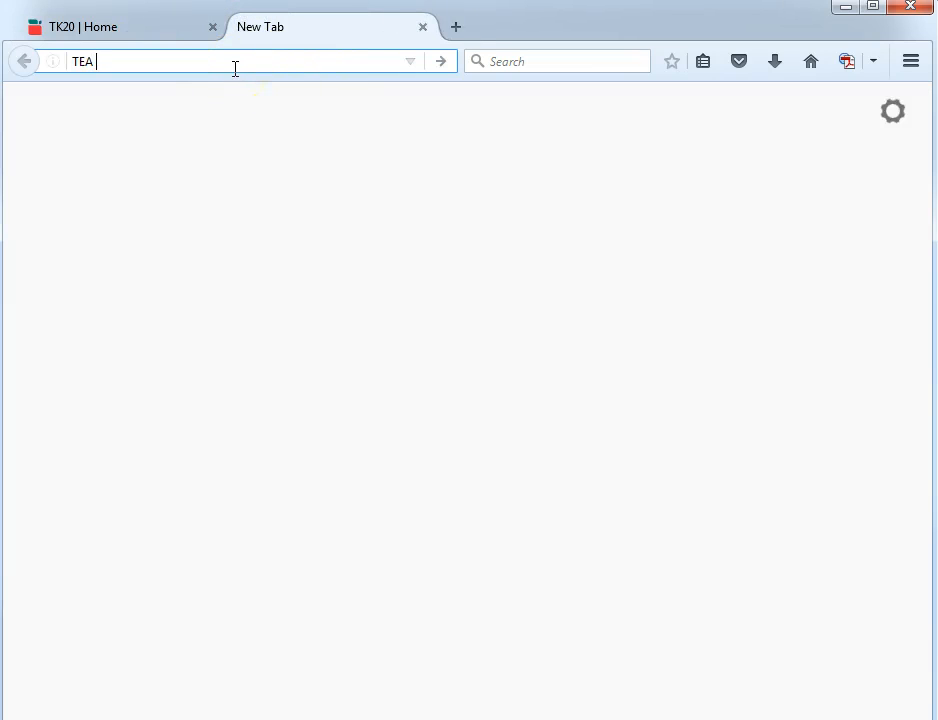
text(TAPR)
key(Return)
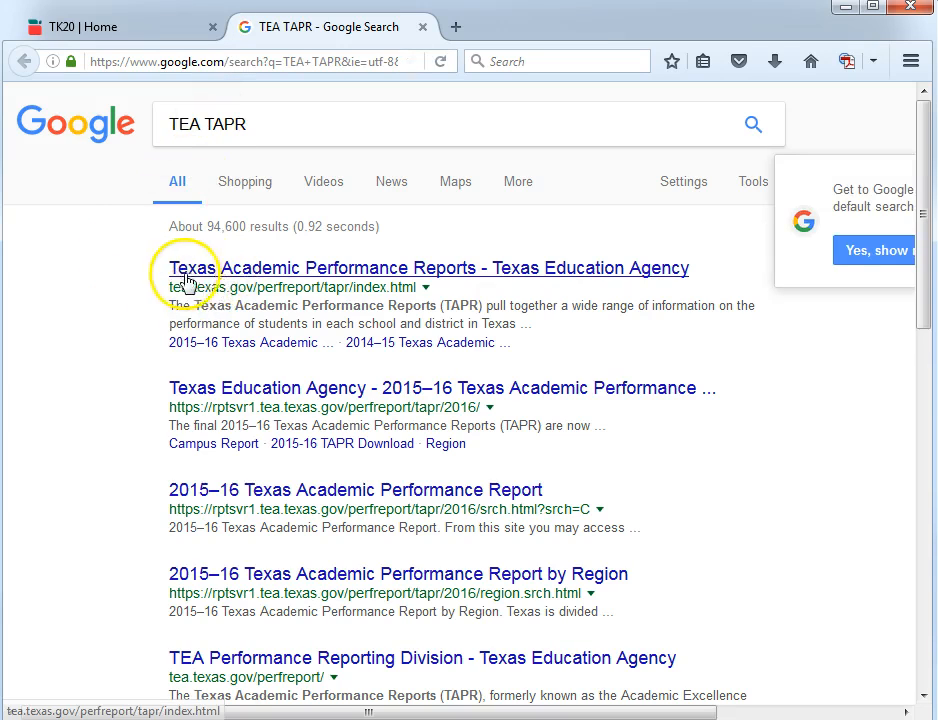
- Open the Texas Education Agency's 2015–16 Texas Academic Performance Reports and go to the search by individual campus
click(265, 278)
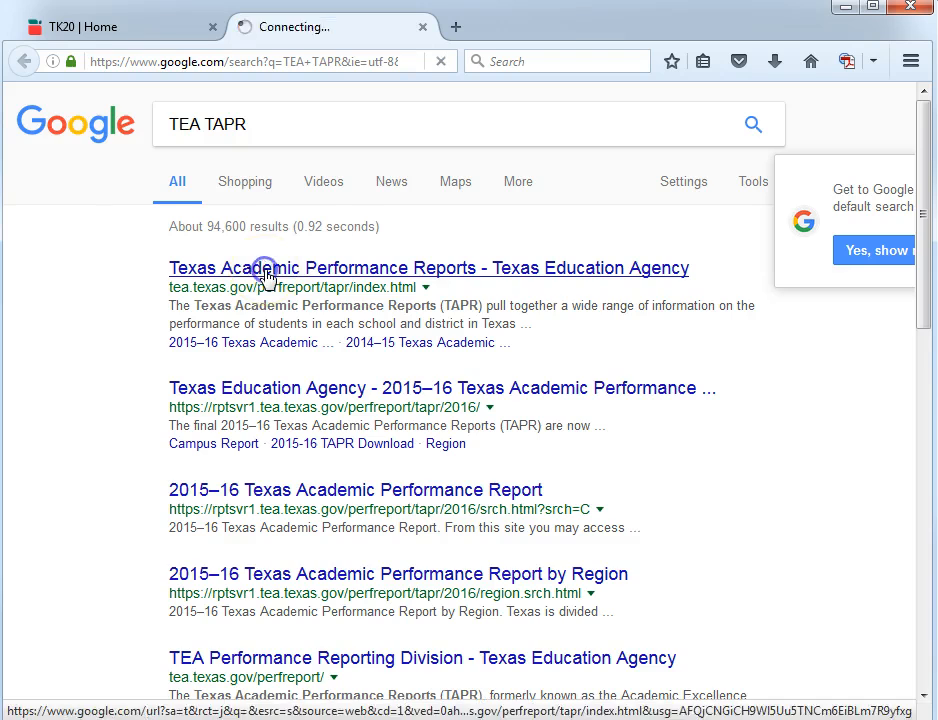
scroll(368, 380, down, 3)
click(312, 356)
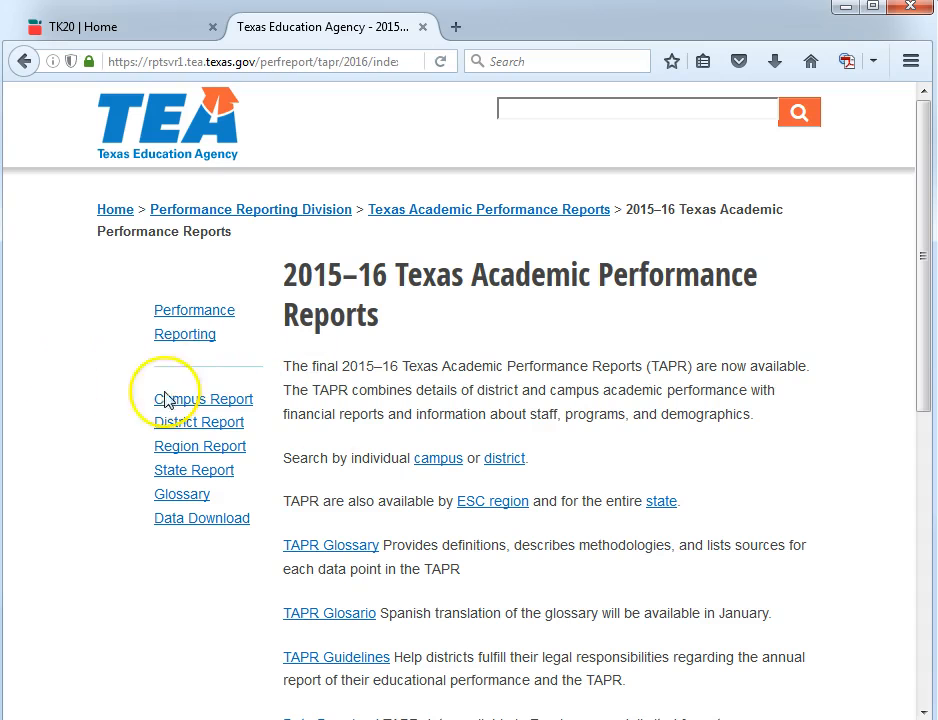
scroll(560, 430, down, 2)
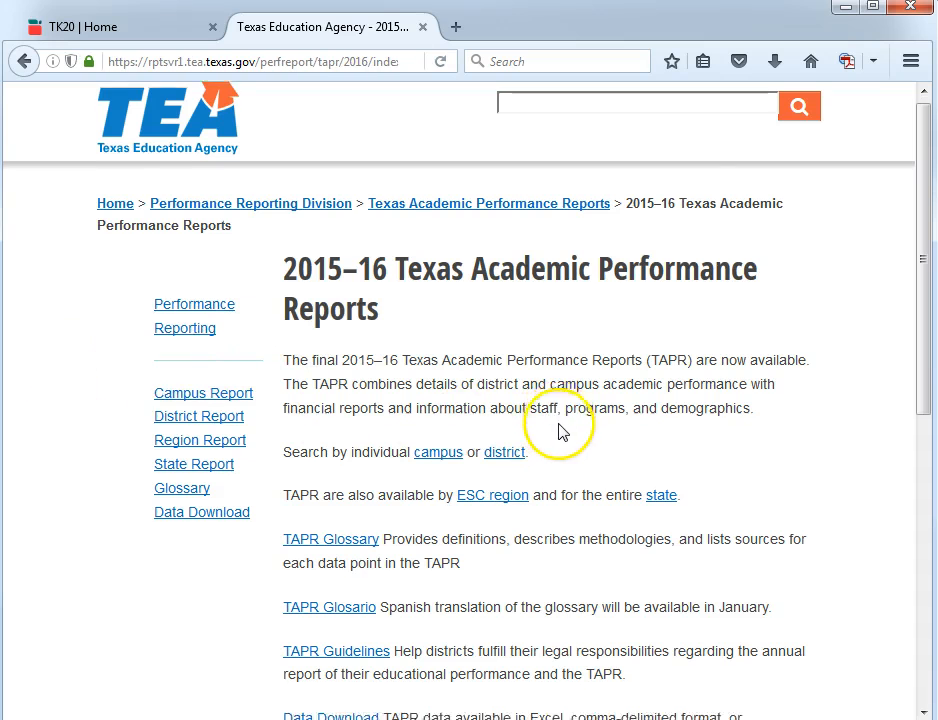
click(440, 348)
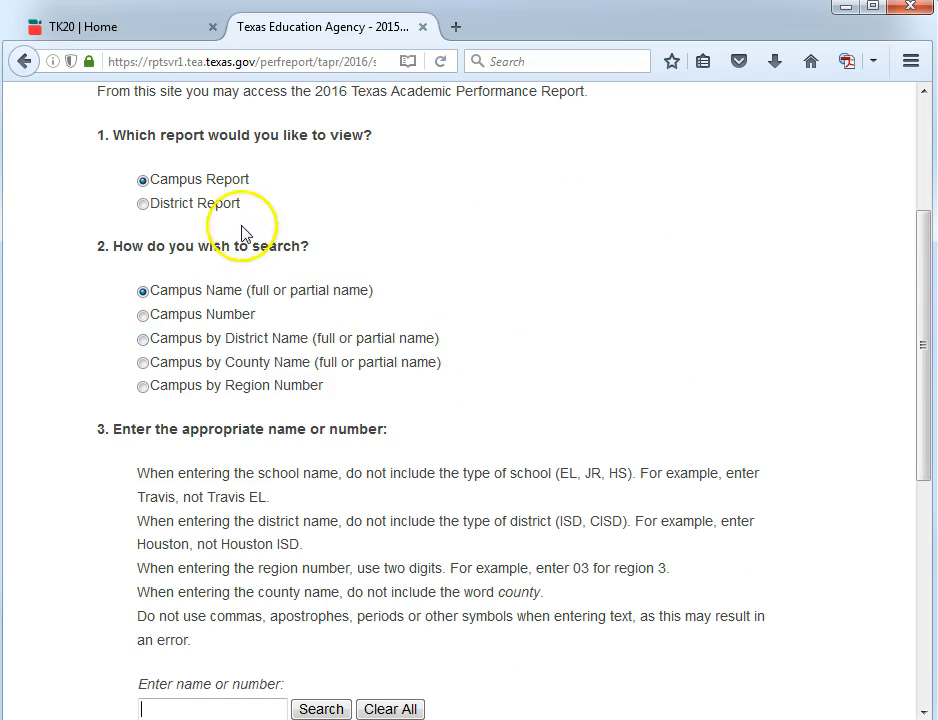
scroll(241, 418, down, 2)
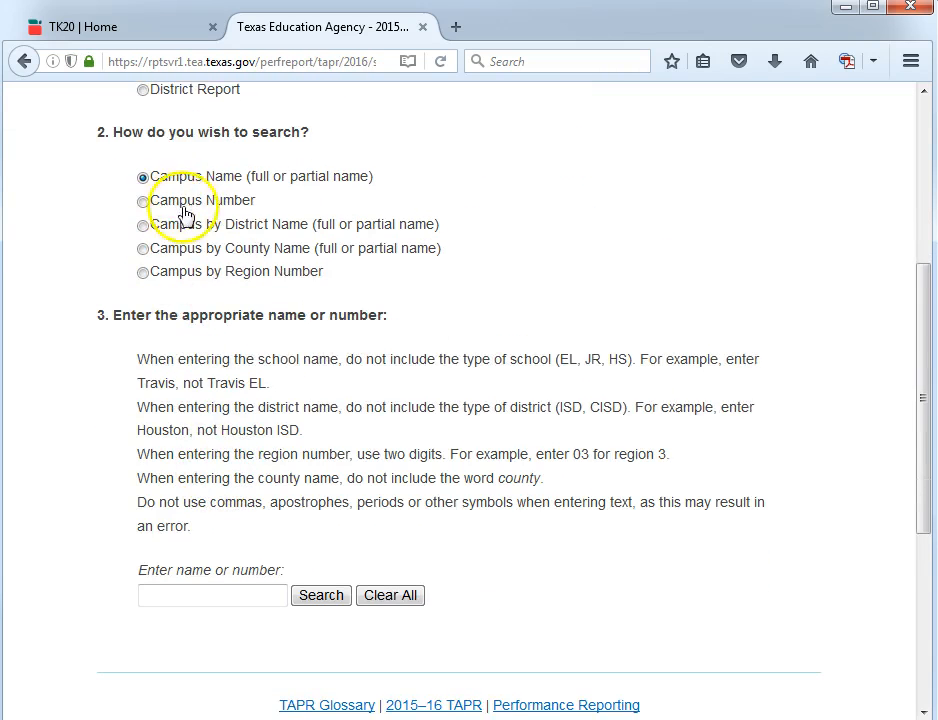
- Search the campus reports by campus name for "Arnold"
scroll(258, 209, up, 4)
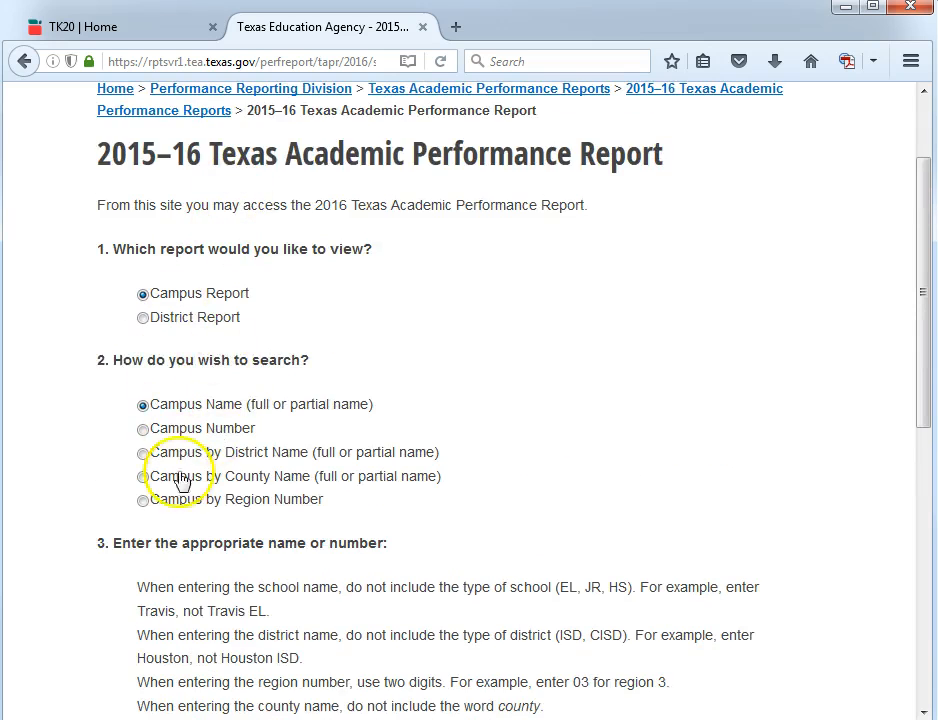
scroll(230, 490, down, 4)
click(176, 594)
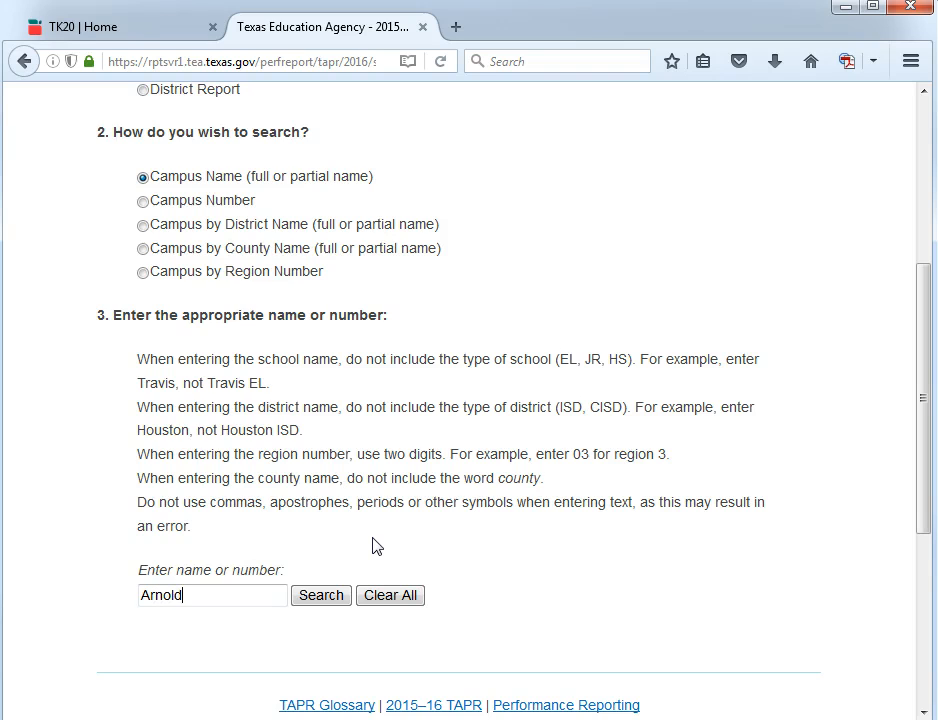
click(320, 594)
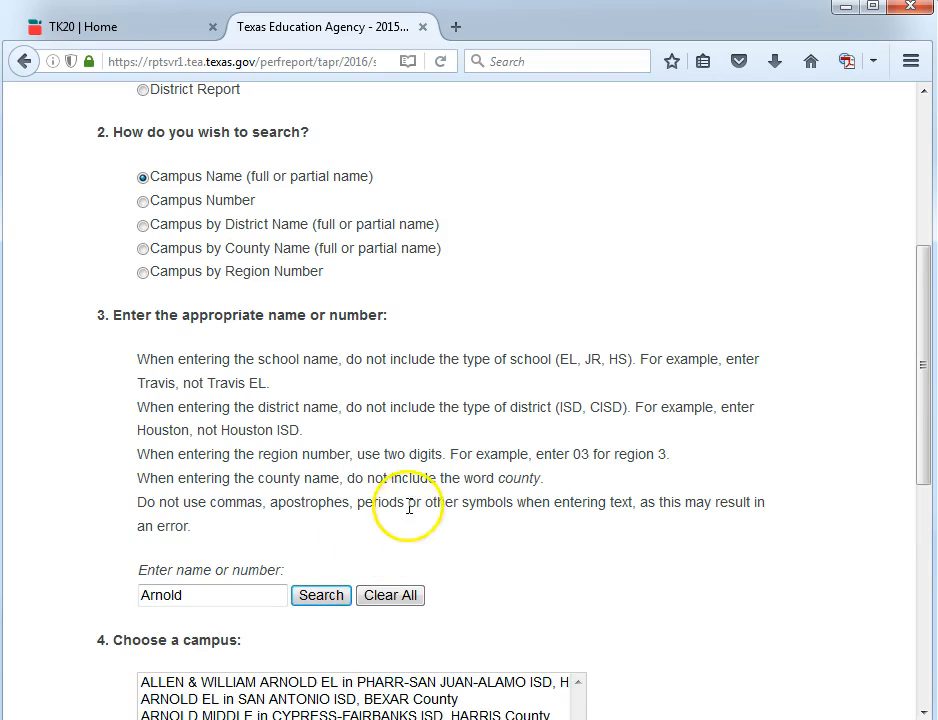
- Open the performance report for Arnold Middle in Cypress-Fairbanks ISD, Harris County
scroll(460, 487, down, 3)
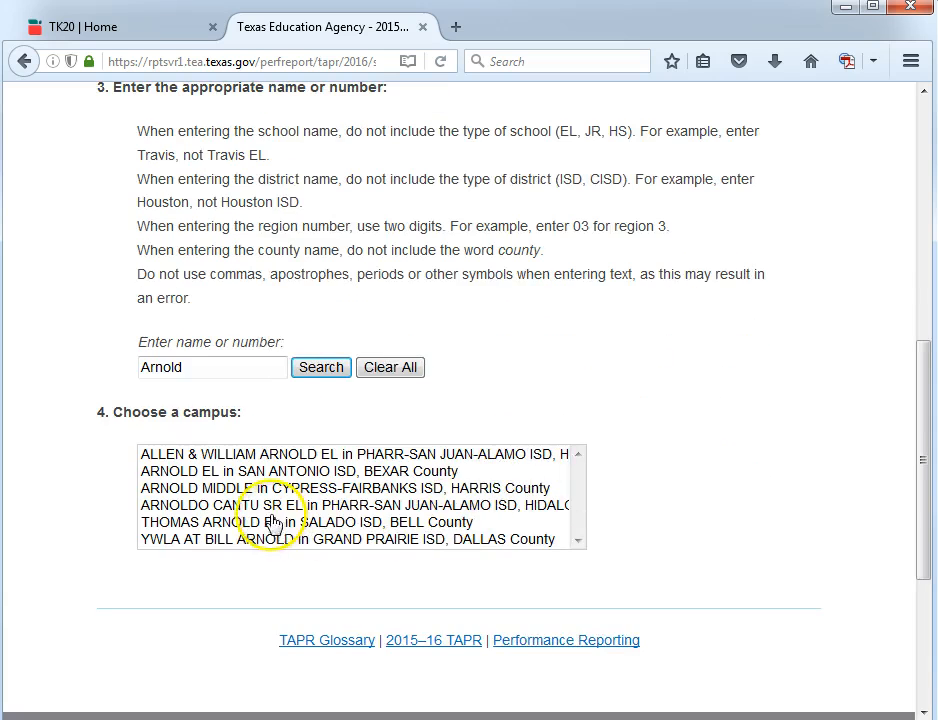
click(218, 490)
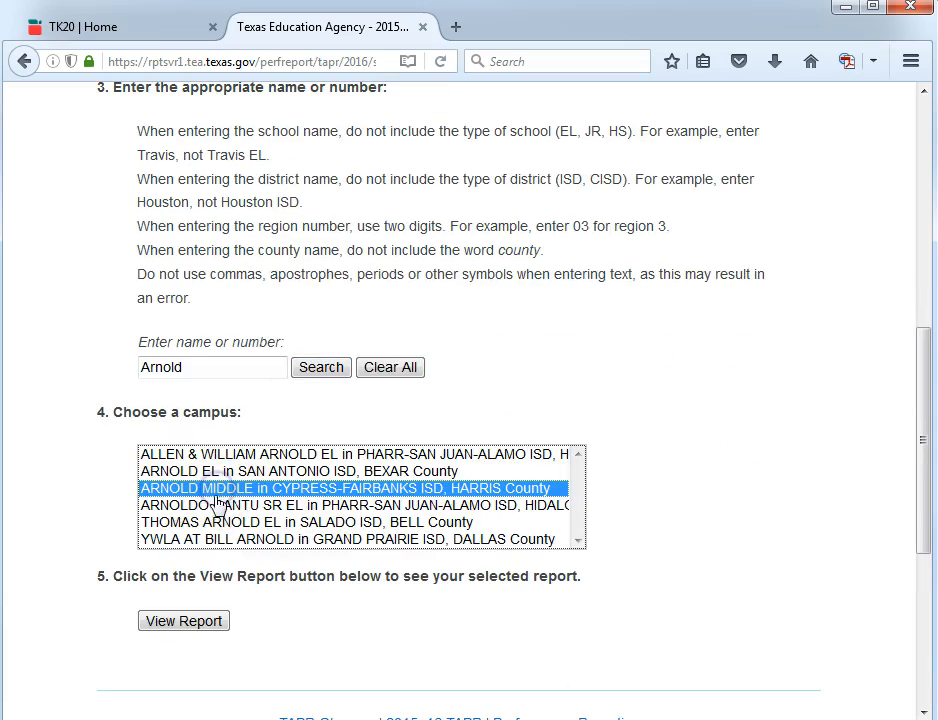
click(184, 621)
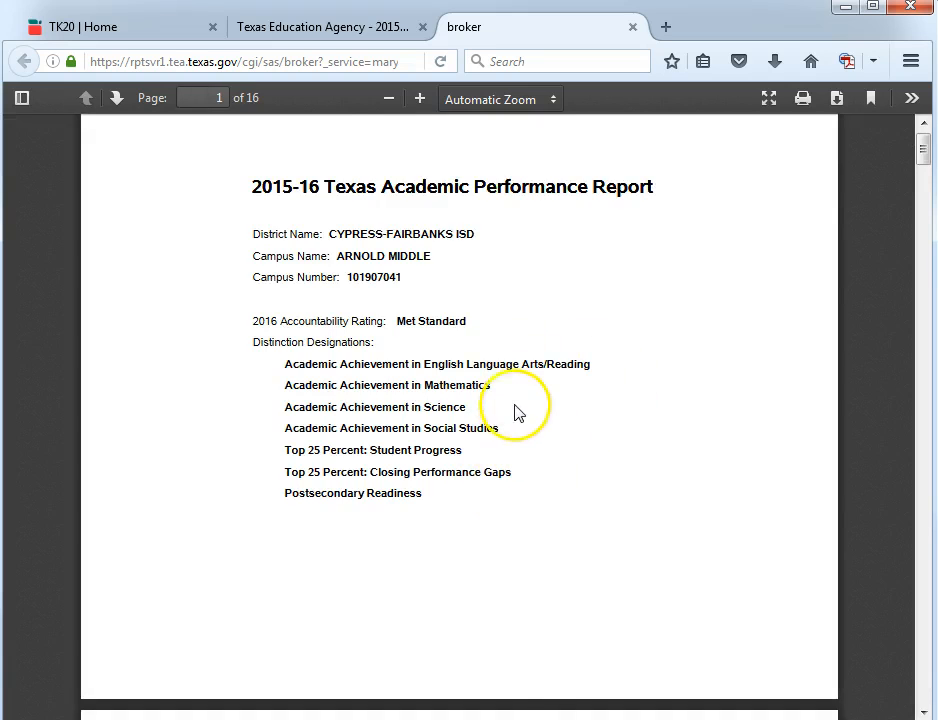
- Copy the campus number from the report into the Campus ID Number field of the Tk20 activity
mouse_move(398, 276)
mouse_down()
mouse_move(380, 277)
mouse_move(393, 278)
mouse_up()
key(ctrl+c)
click(391, 280)
click(360, 277)
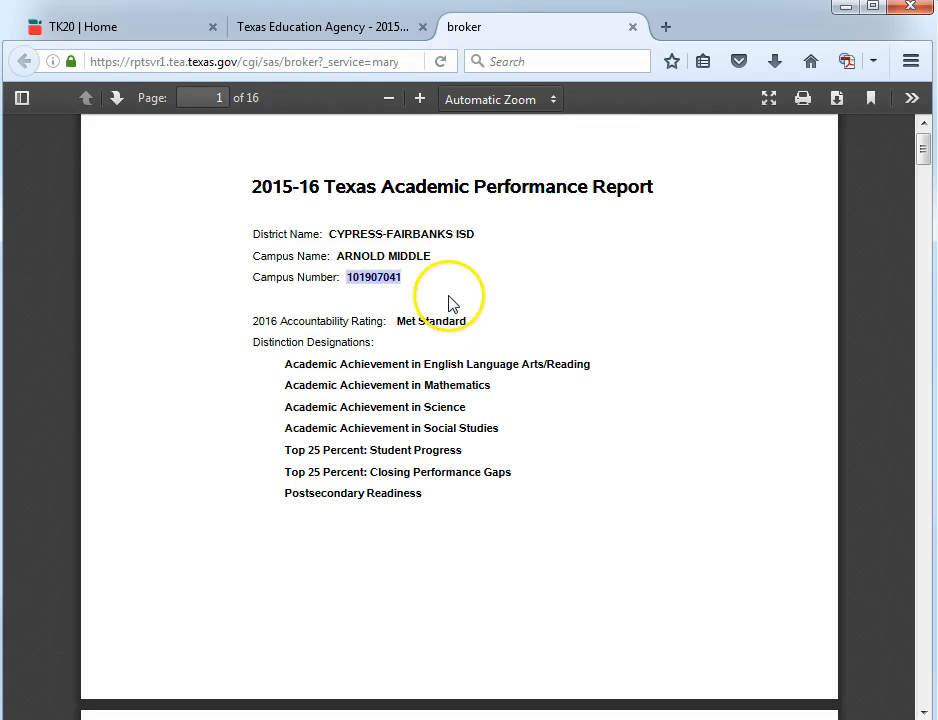
click(157, 37)
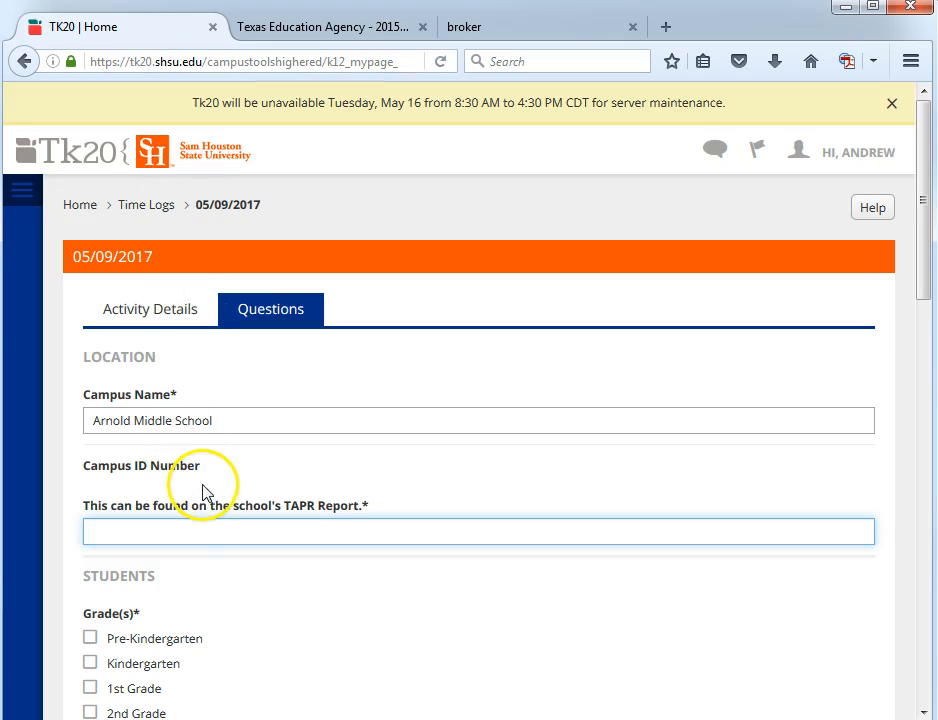
key(ctrl+v)
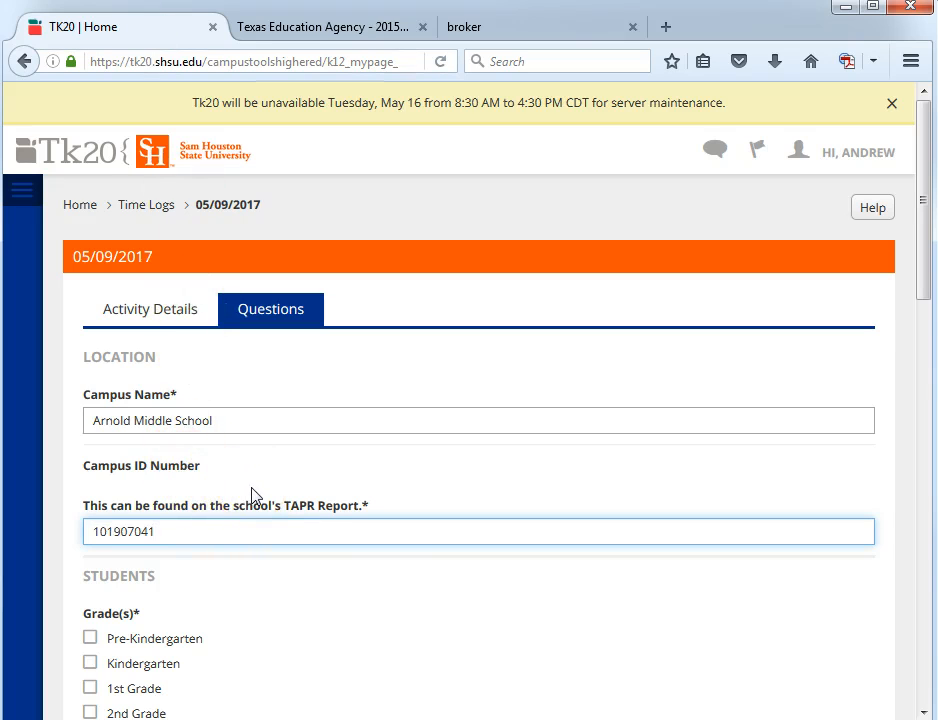
- Mark 6th Grade and 7th Grade as the grades served by the activity
scroll(362, 545, down, 3)
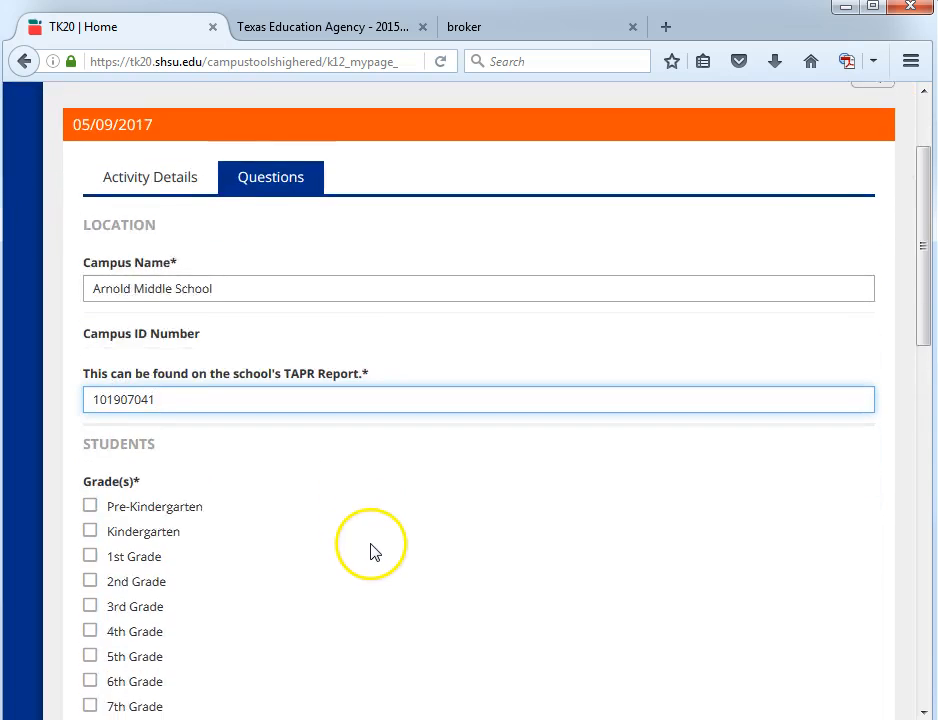
scroll(370, 550, down, 4)
click(89, 474)
click(89, 496)
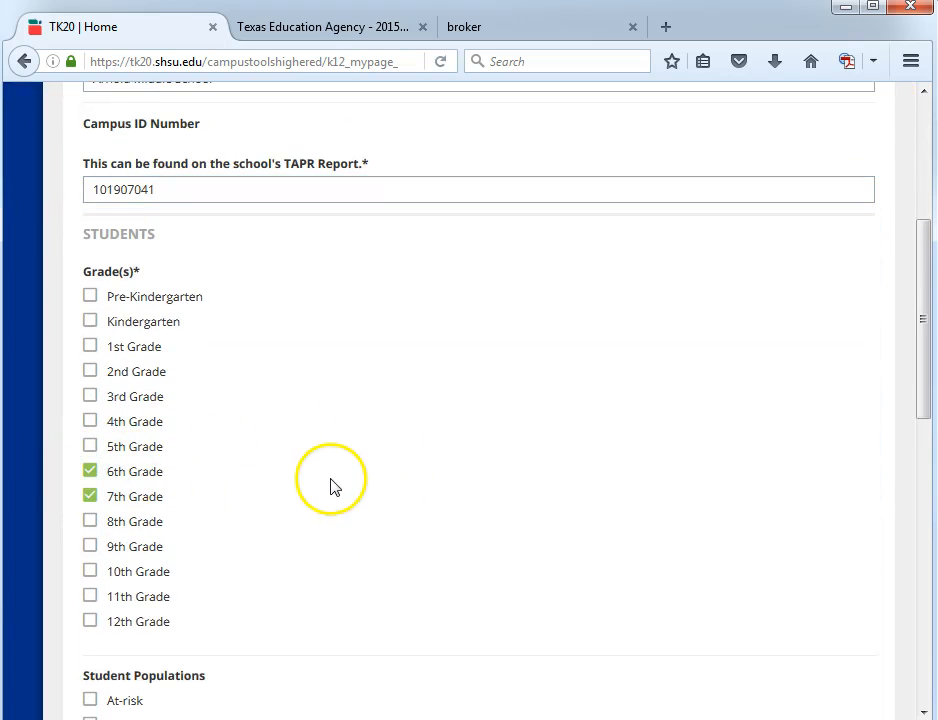
- Mark Bilingual and English as a Second Language as the student populations
scroll(335, 487, down, 5)
scroll(352, 464, up, 5)
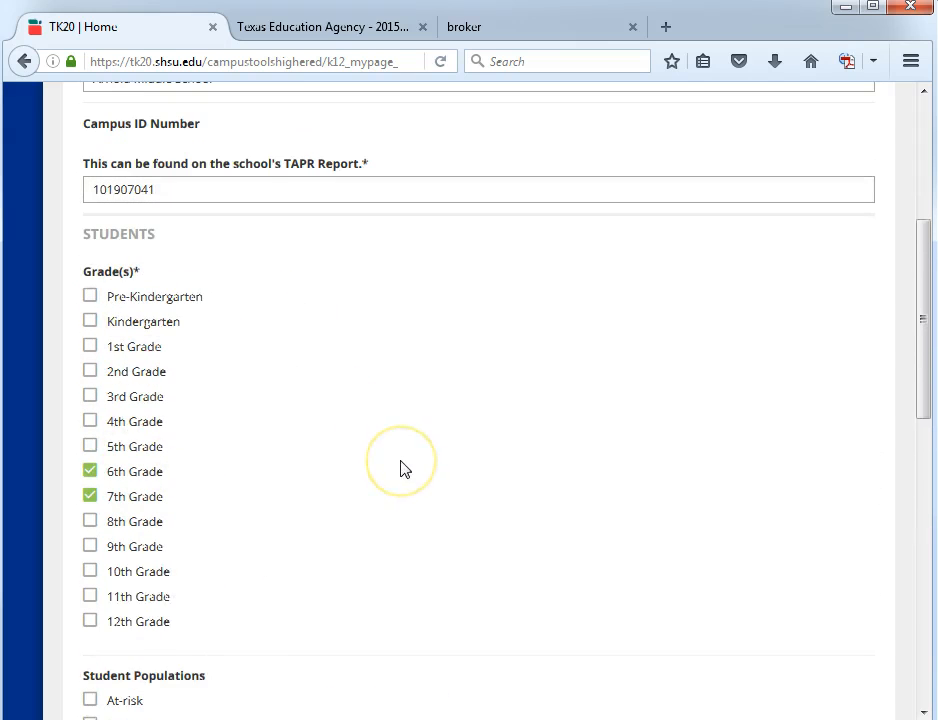
scroll(400, 468, down, 5)
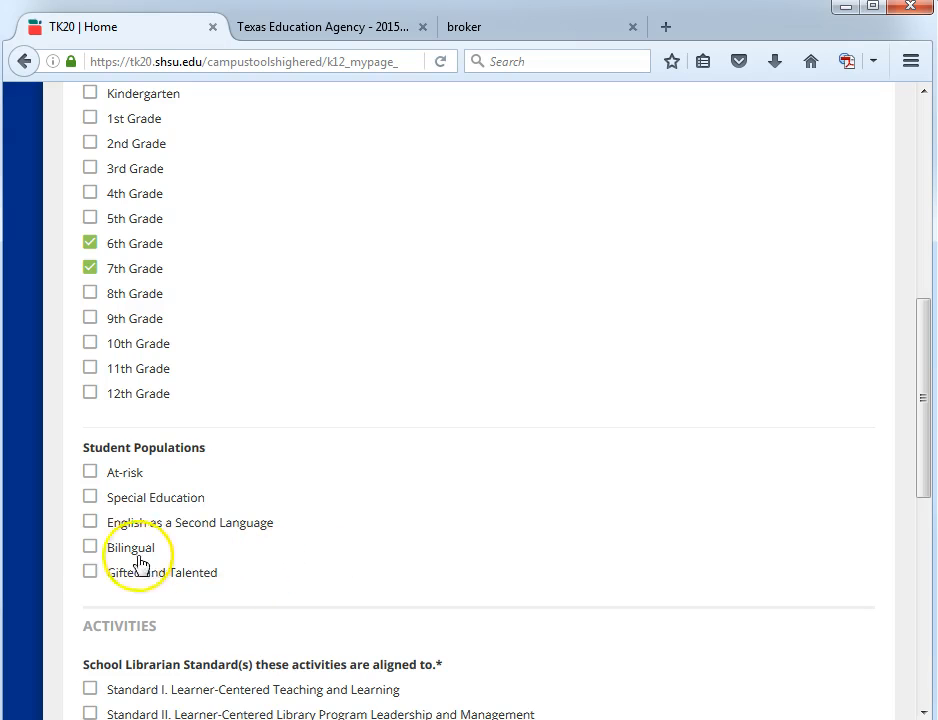
click(90, 549)
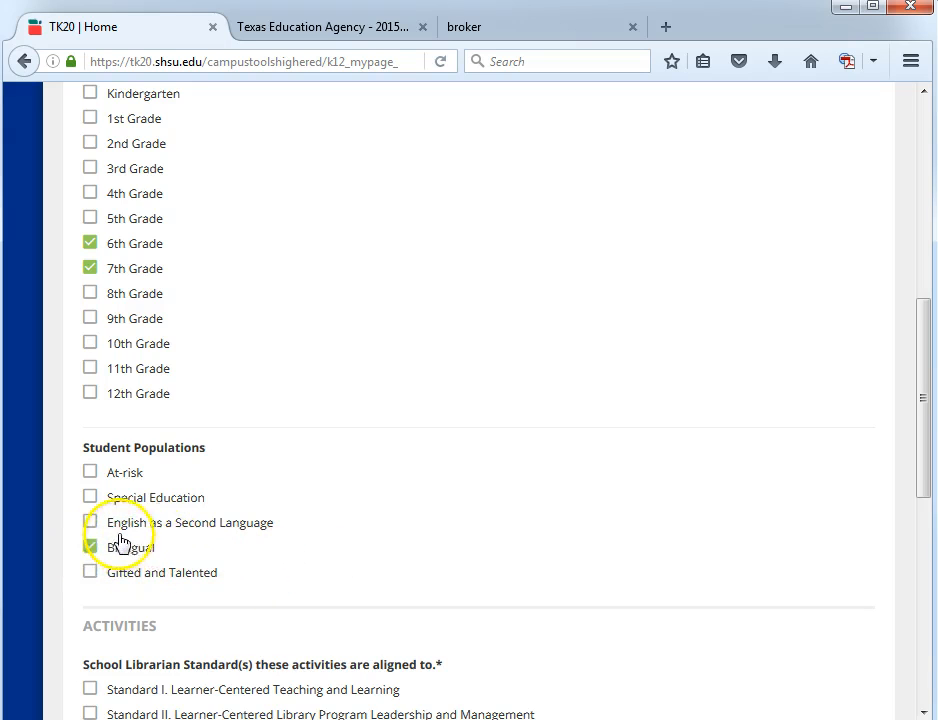
click(90, 522)
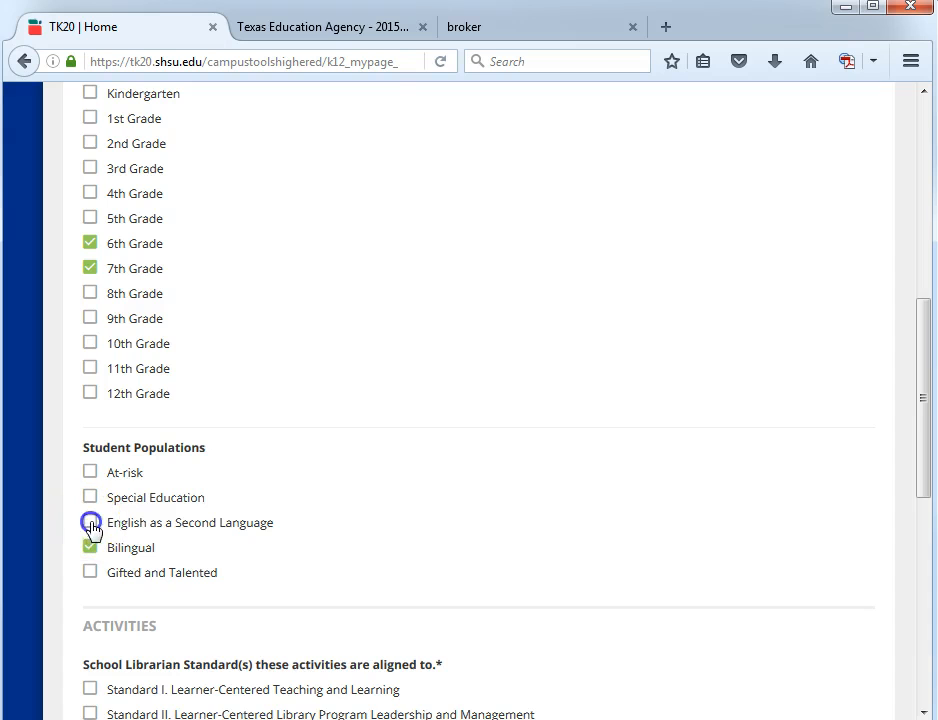
- Align the activity to Standard I. Learner-Centered Teaching and Learning
scroll(423, 500, down, 2)
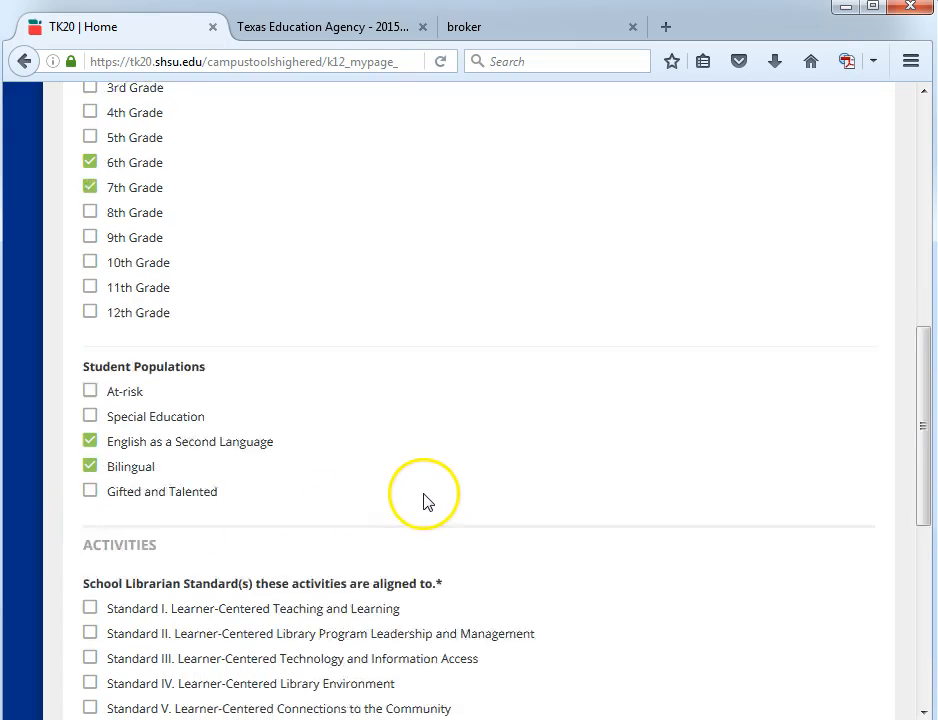
scroll(444, 488, down, 2)
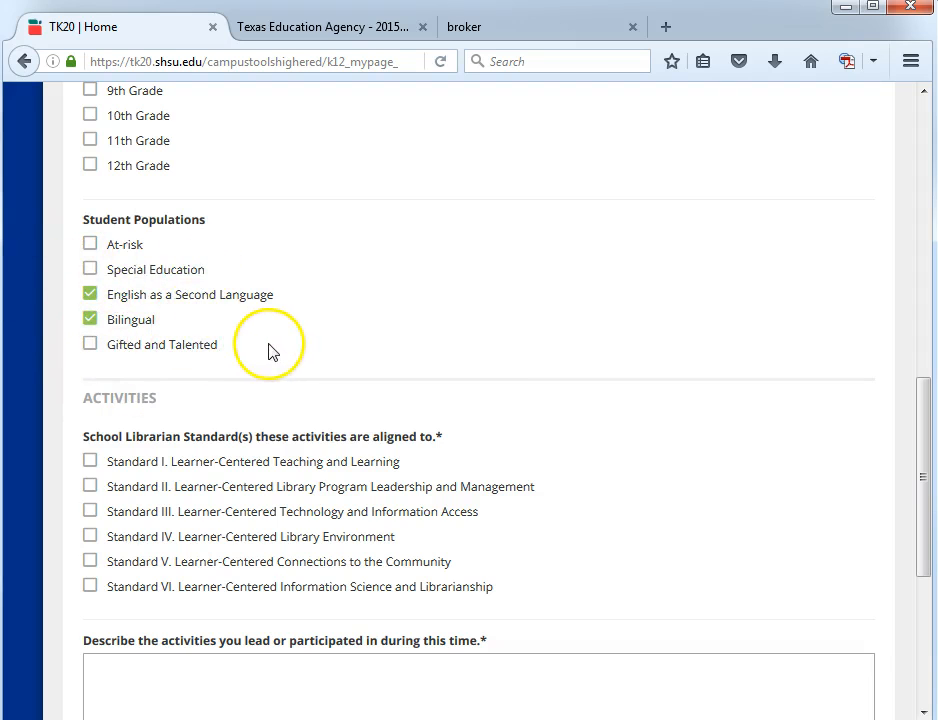
click(90, 461)
- Describe the activities as "Book author visit and reading at the school. Afterwards, the students completed an activity on themes and settings using the book as an example."
scroll(517, 400, down, 3)
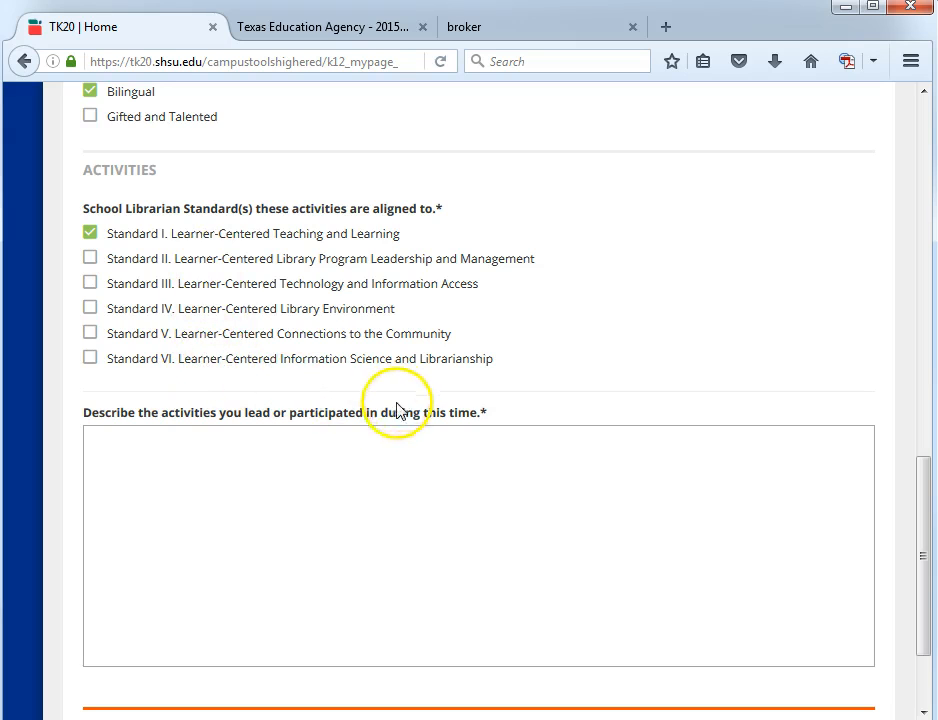
click(330, 456)
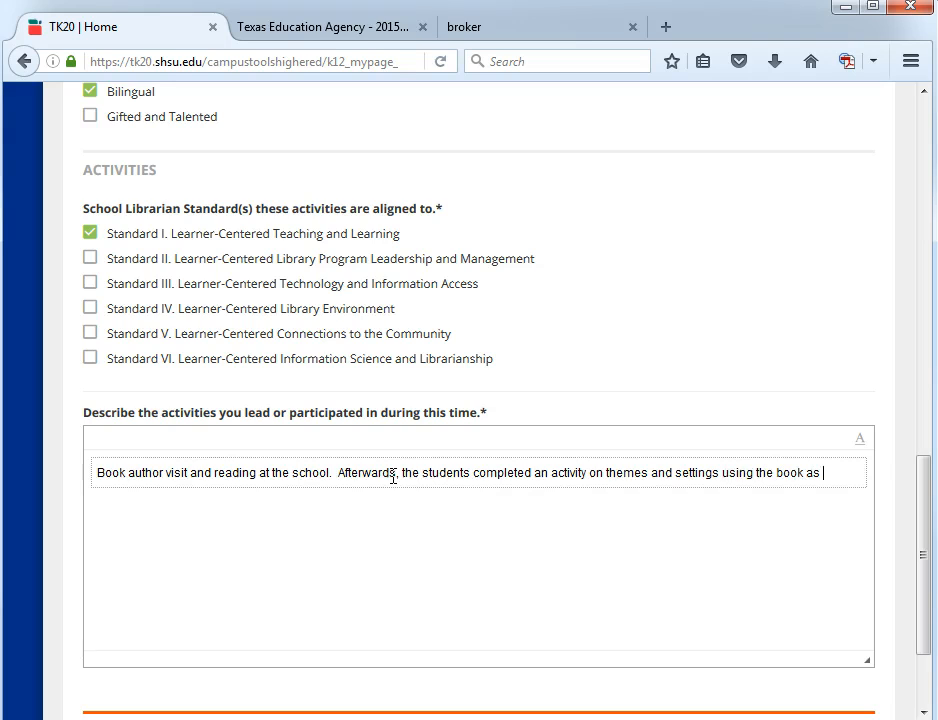
text(mple.)
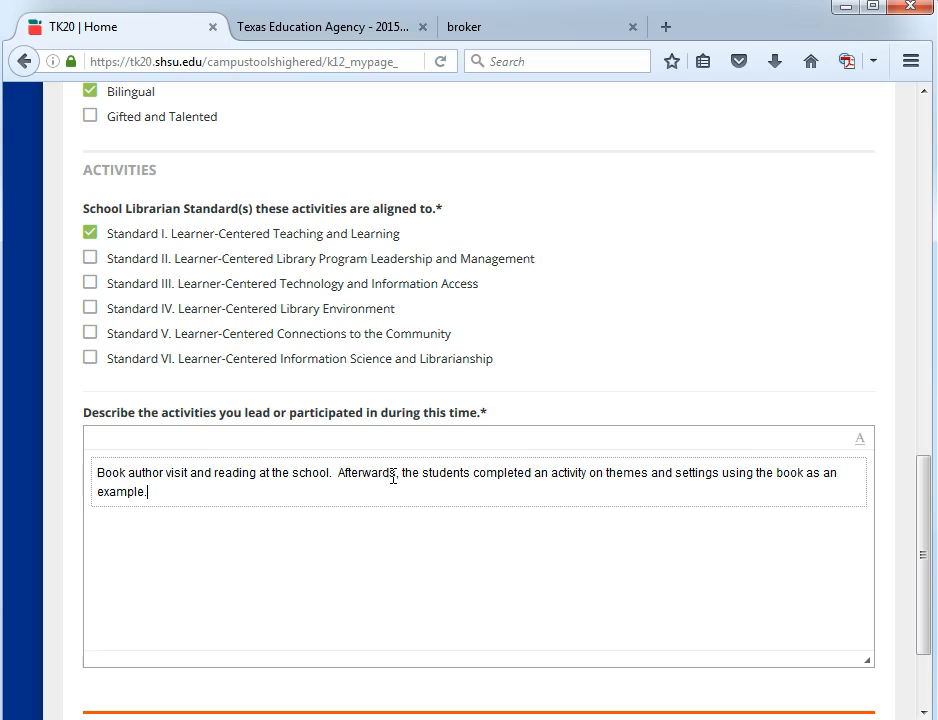
- Finish the activity form and create the 05/09/2017 time log entry
click(402, 510)
scroll(294, 500, down, 3)
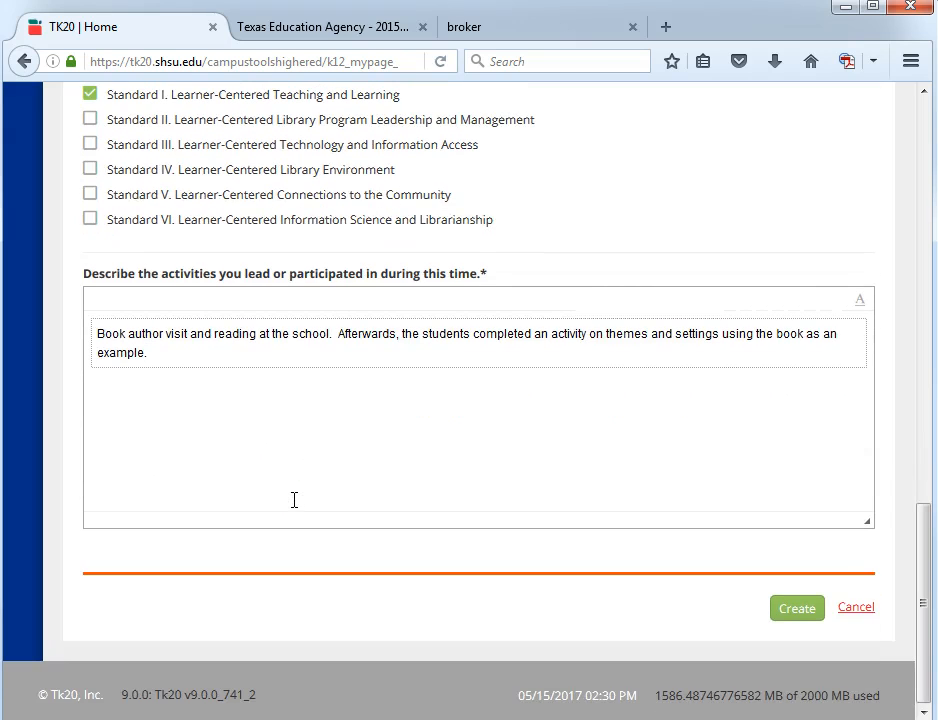
click(798, 610)
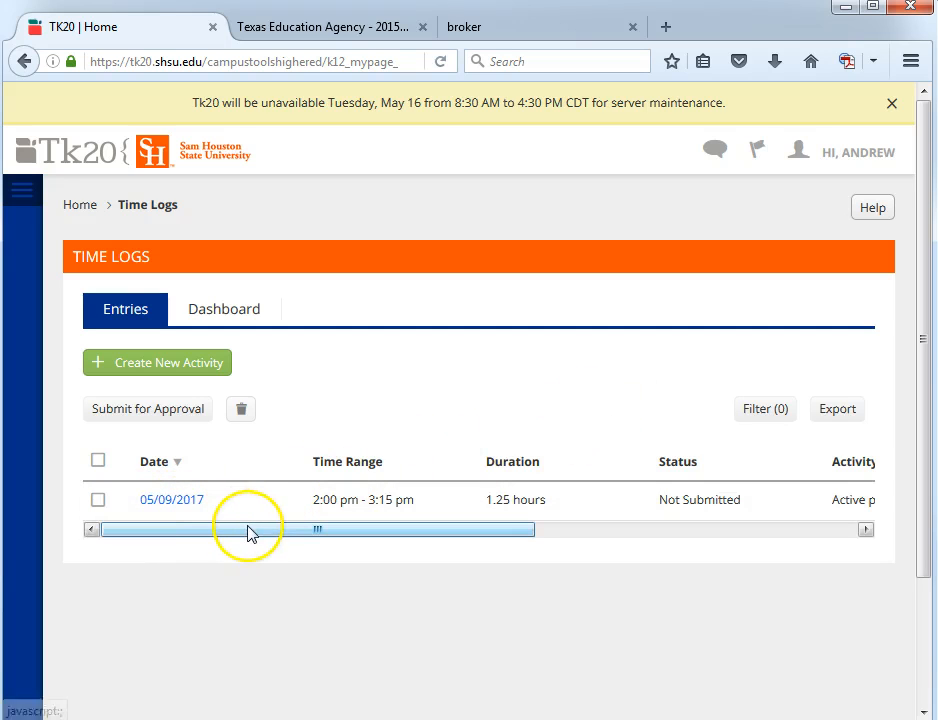
- Review the new 05/09/2017 entry across all columns of the time logs table, including status, activity, reviewer and time log
drag(251, 534, 320, 530)
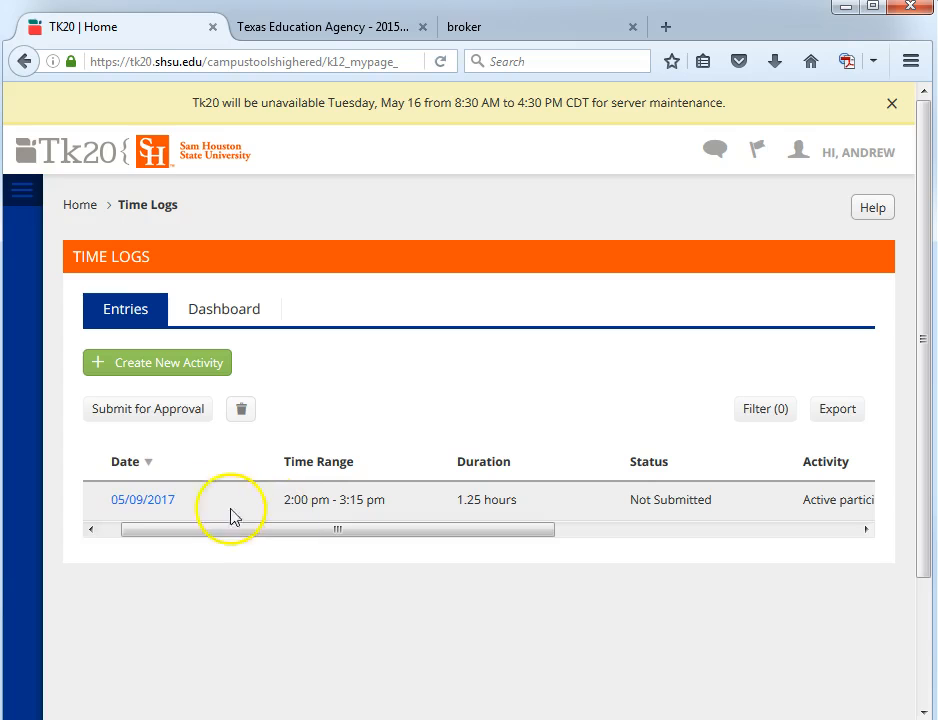
drag(237, 535, 356, 539)
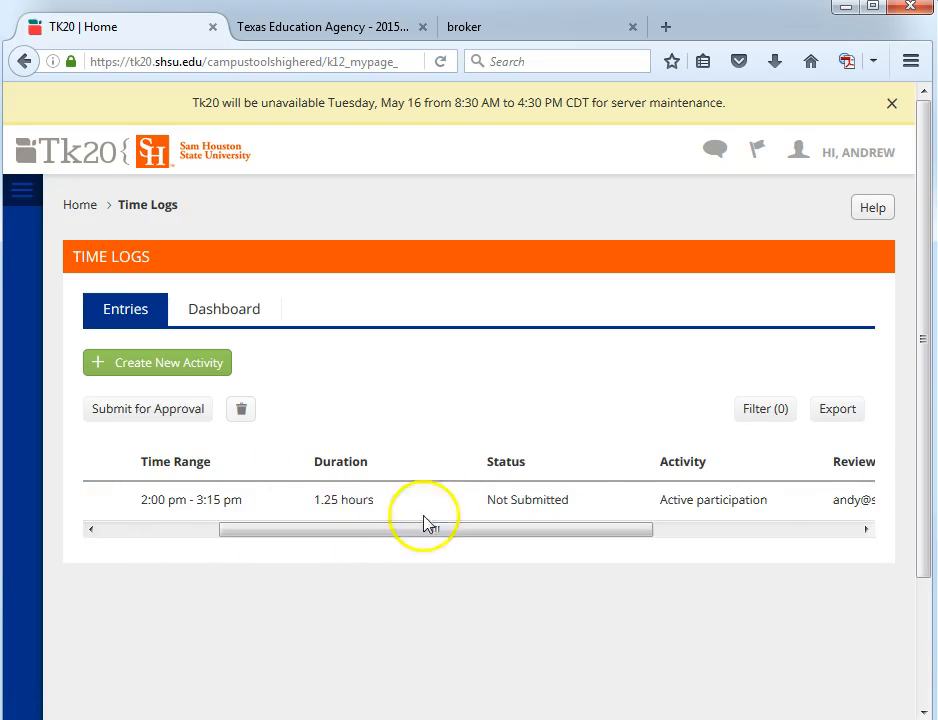
drag(543, 540, 760, 540)
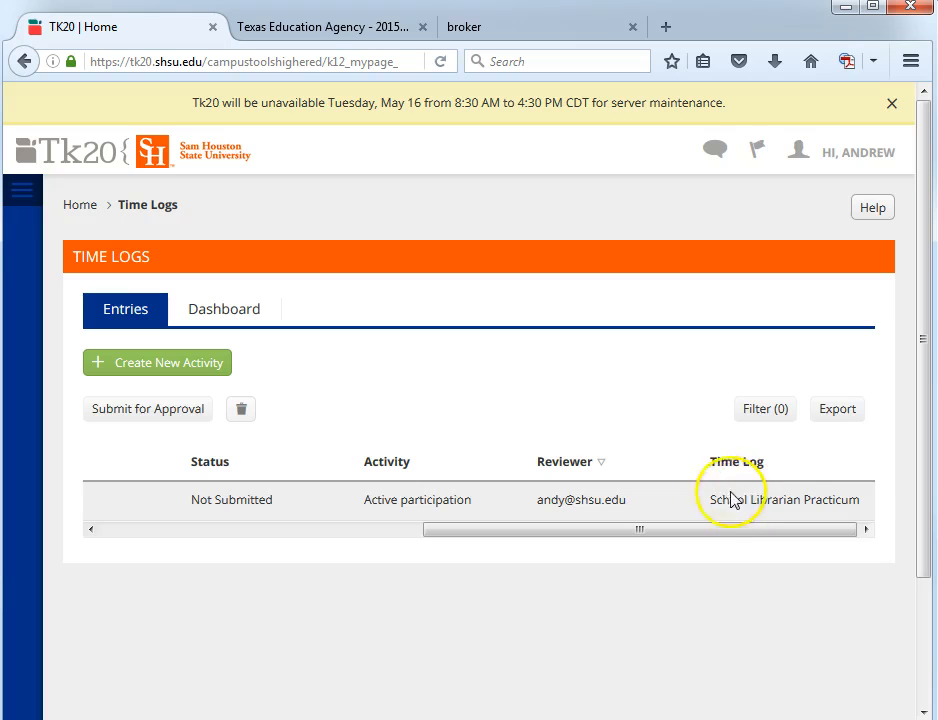
click(708, 537)
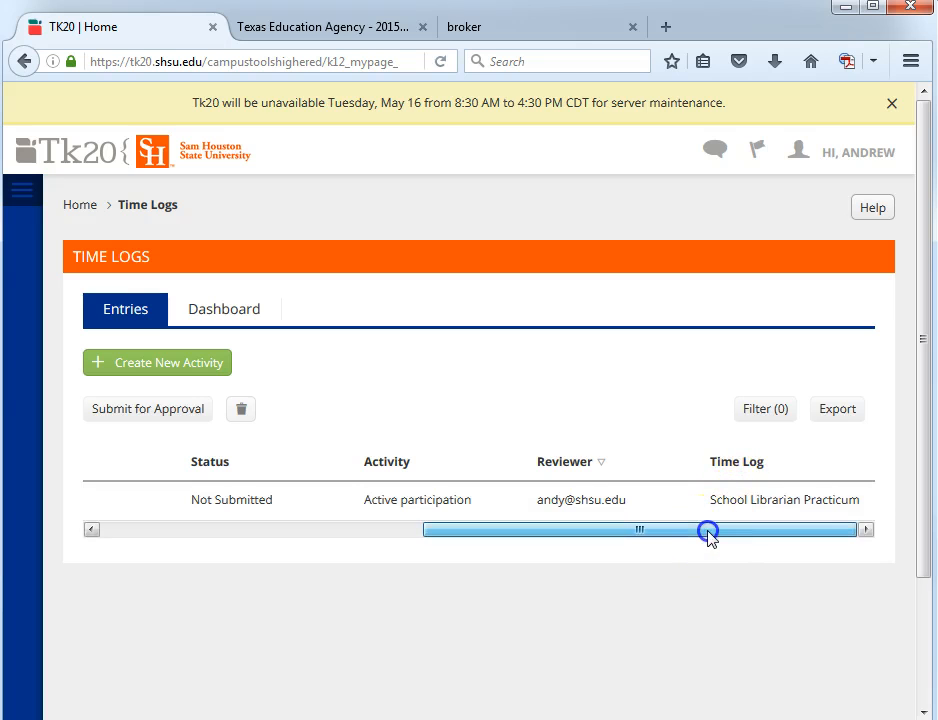
drag(708, 537, 360, 536)
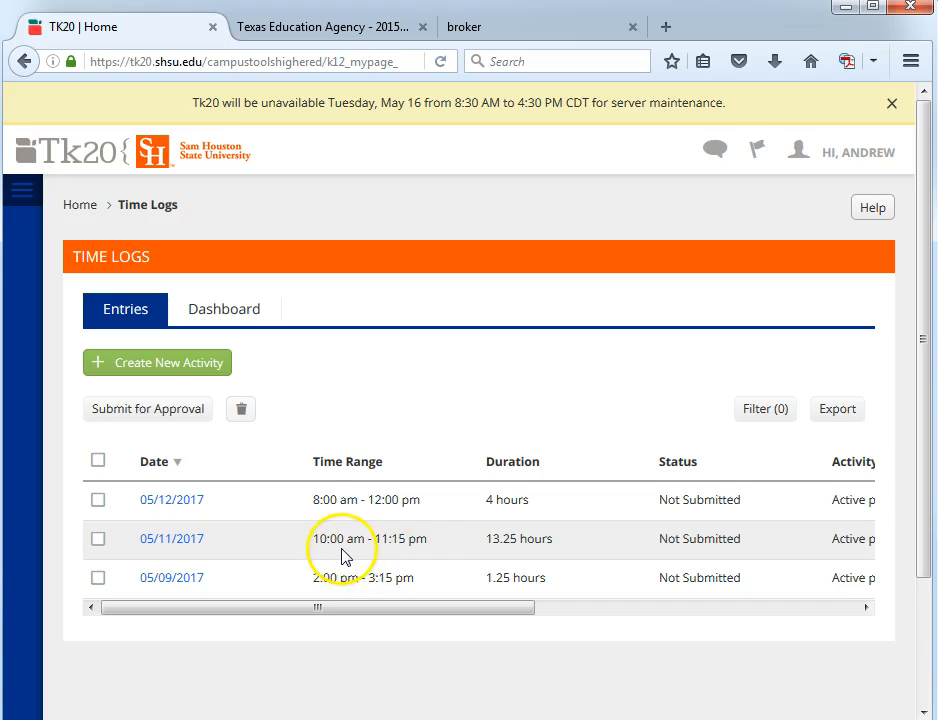
- Change the 05/11/2017 entry's end time to 11:15 am and update the entry
click(166, 541)
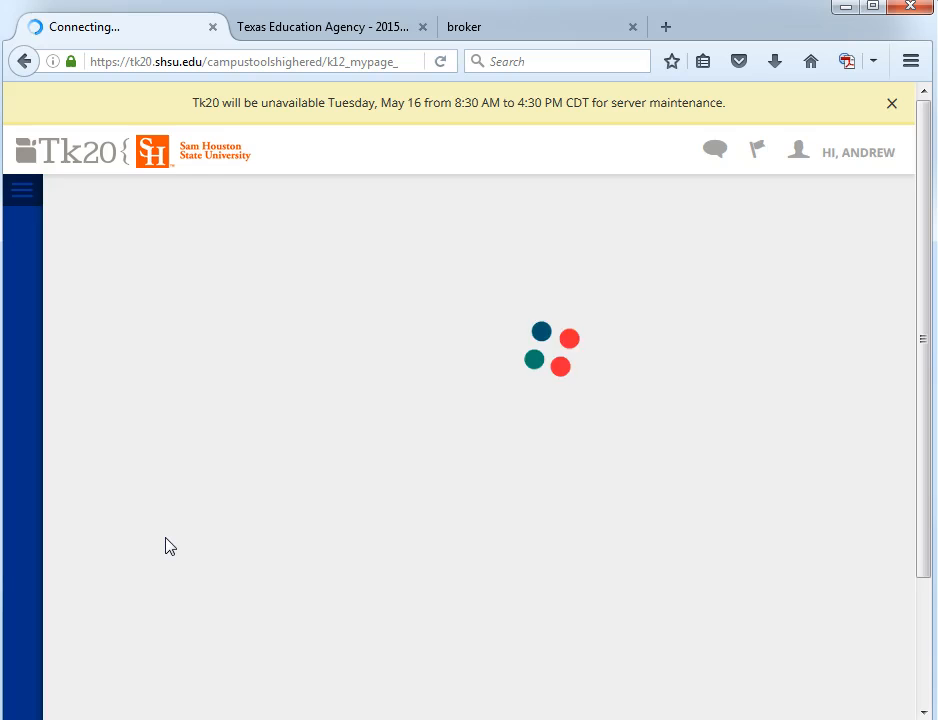
scroll(190, 550, down, 3)
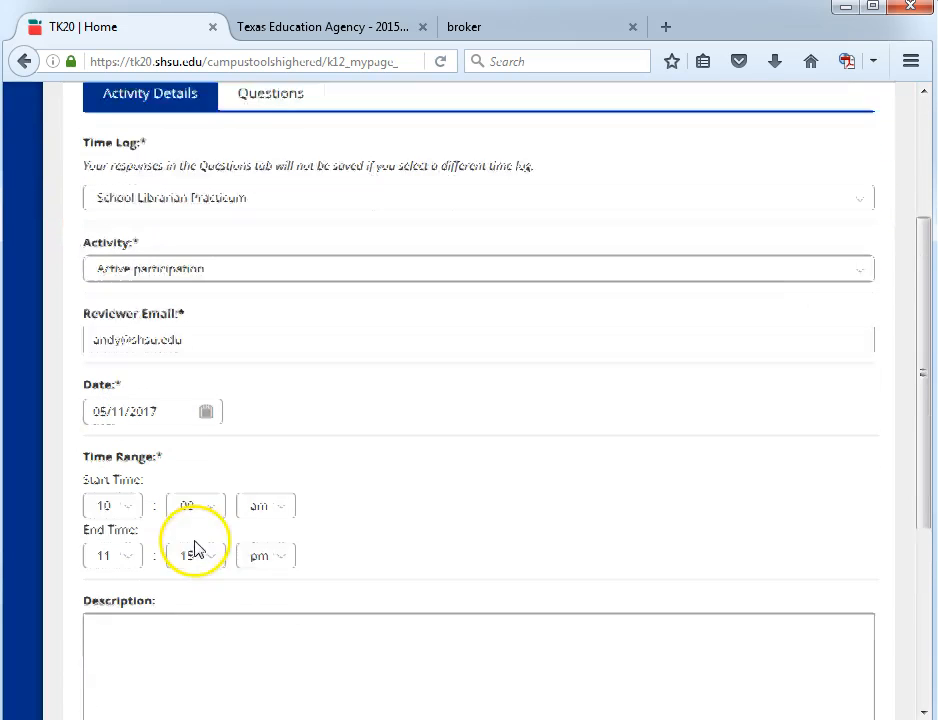
click(278, 546)
click(266, 585)
scroll(361, 541, down, 1)
scroll(361, 541, down, 3)
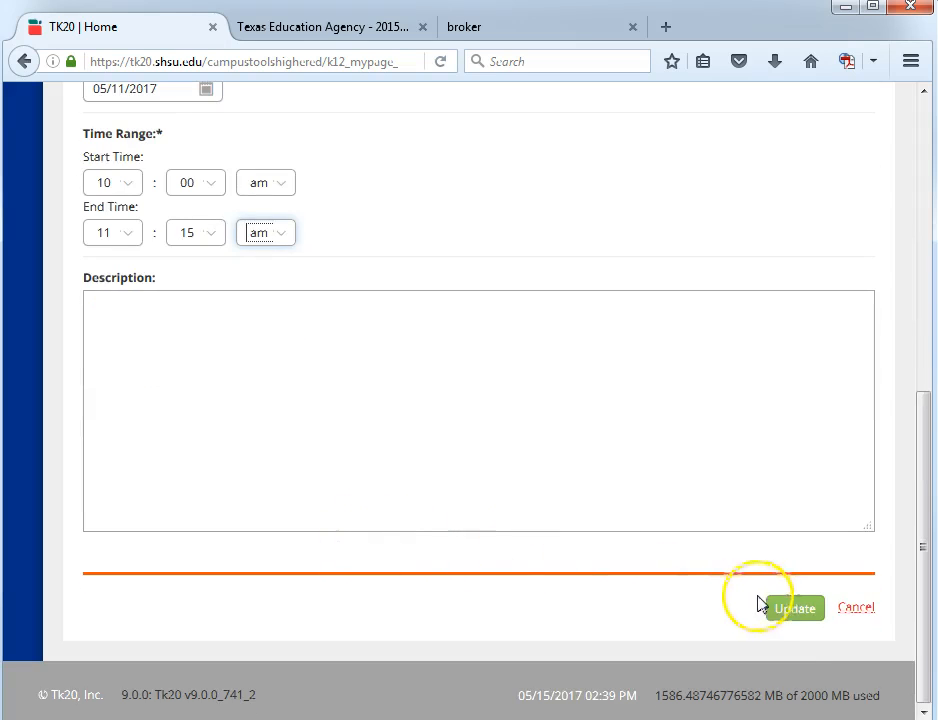
click(780, 610)
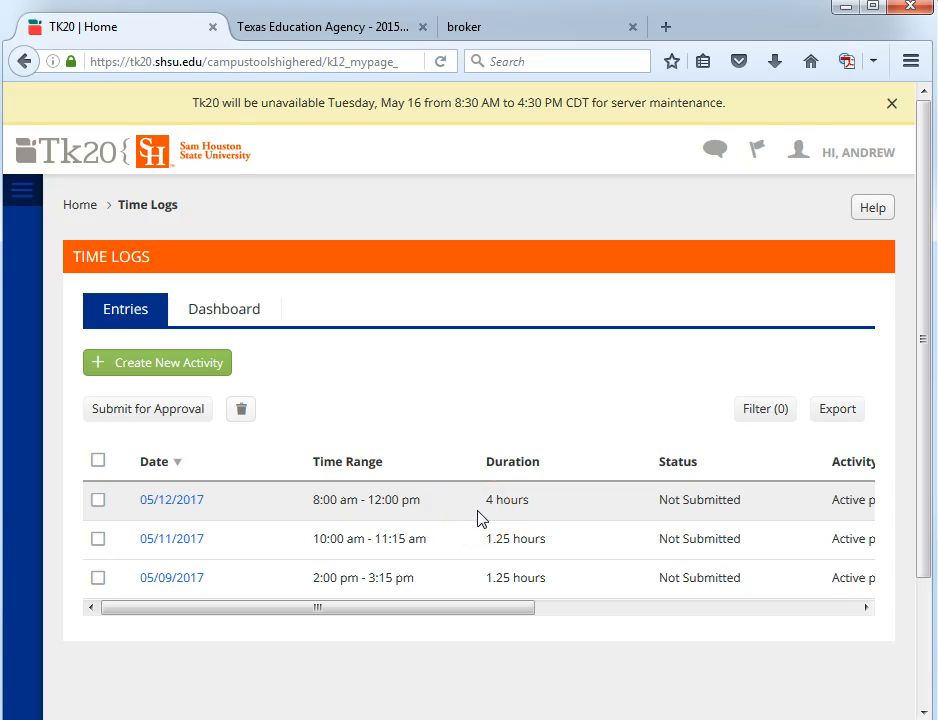
- Select the 05/12/2017, 05/11/2017 and 05/09/2017 time log entries and submit them for approval
click(99, 539)
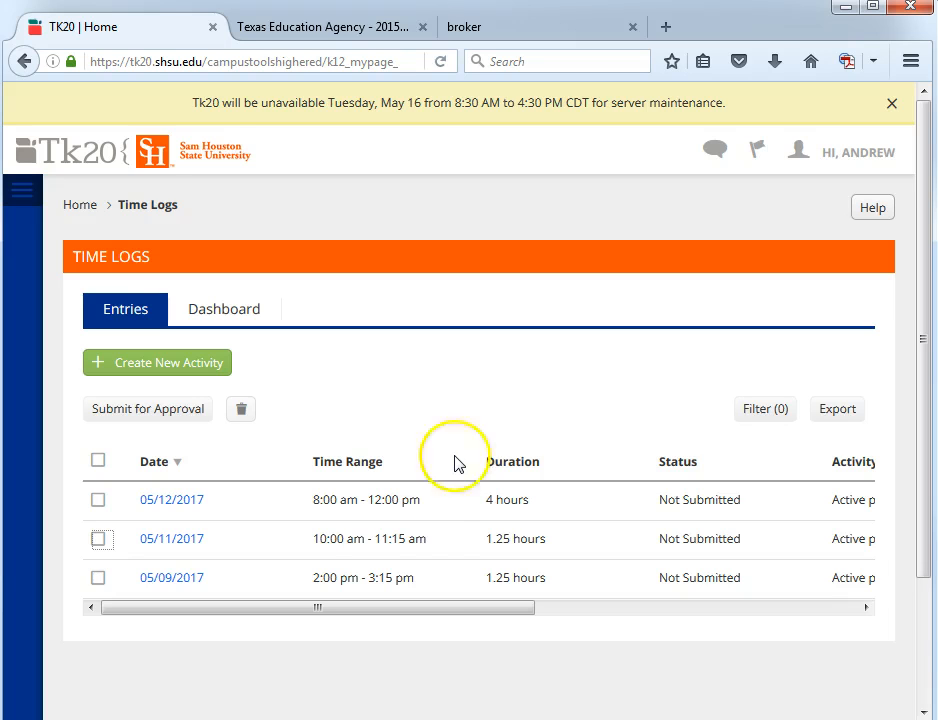
drag(412, 612, 355, 618)
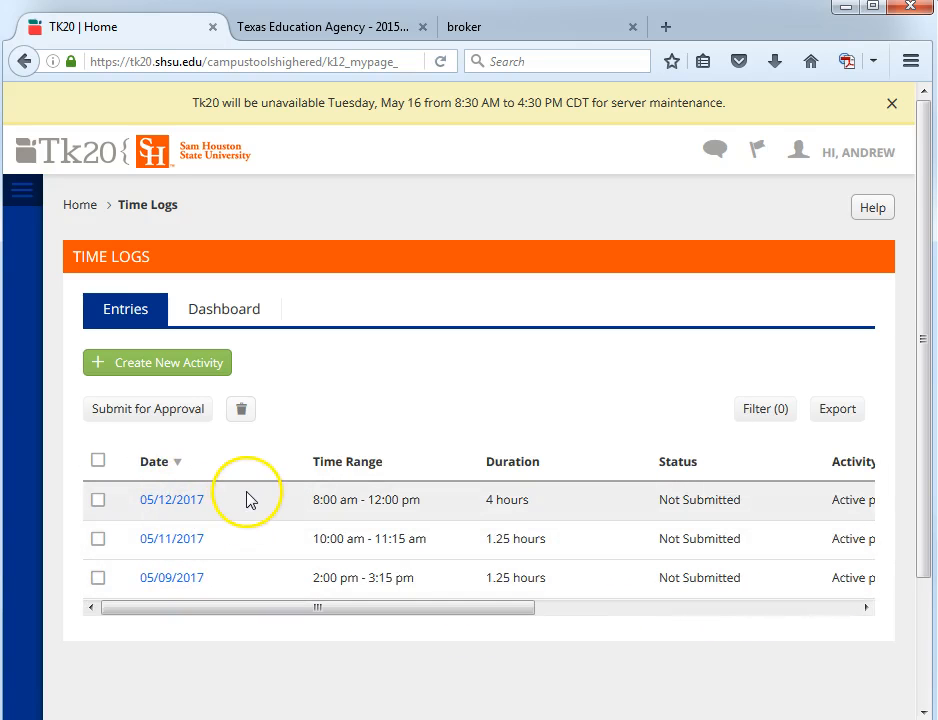
click(98, 501)
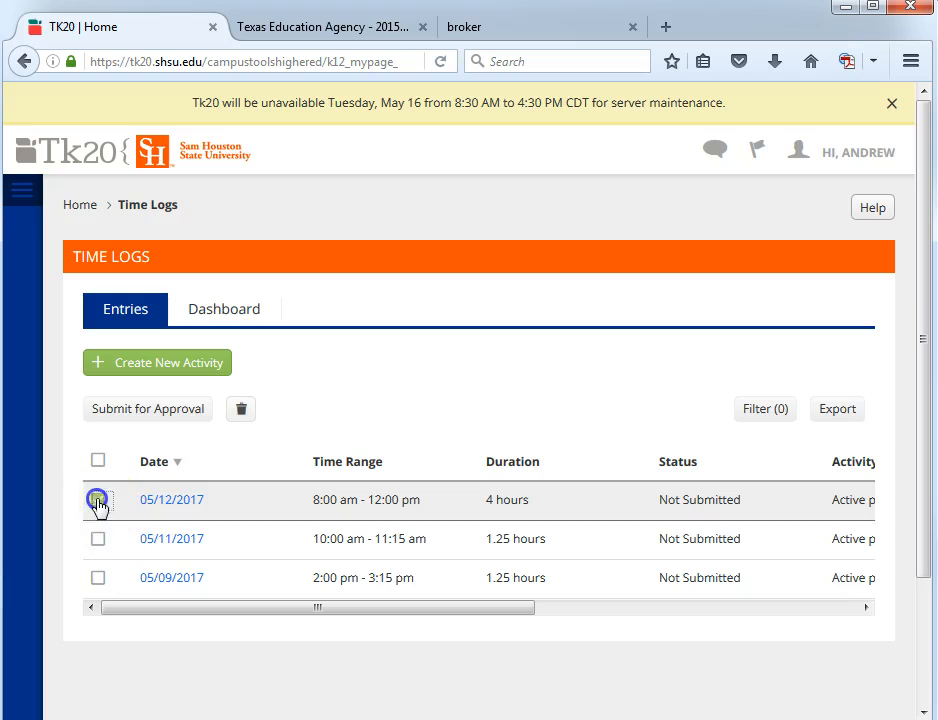
click(98, 579)
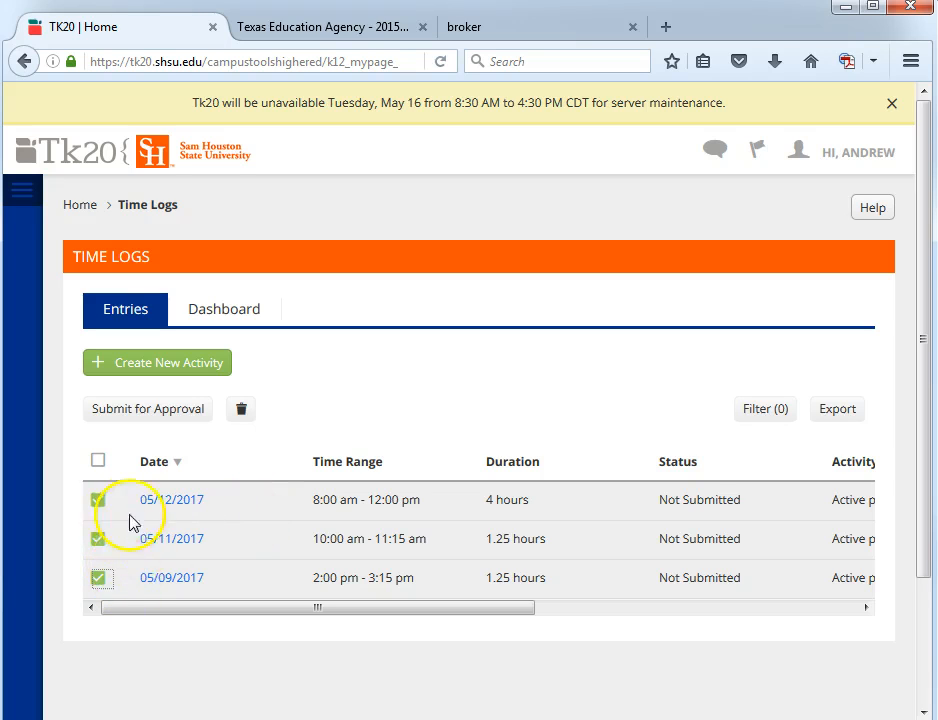
click(148, 413)
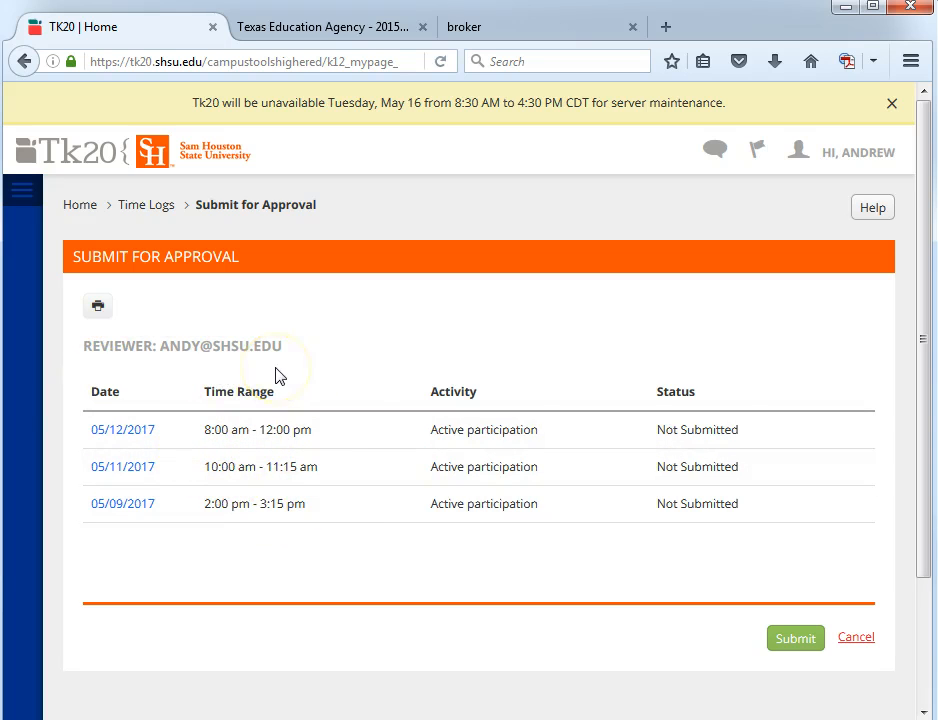
click(795, 640)
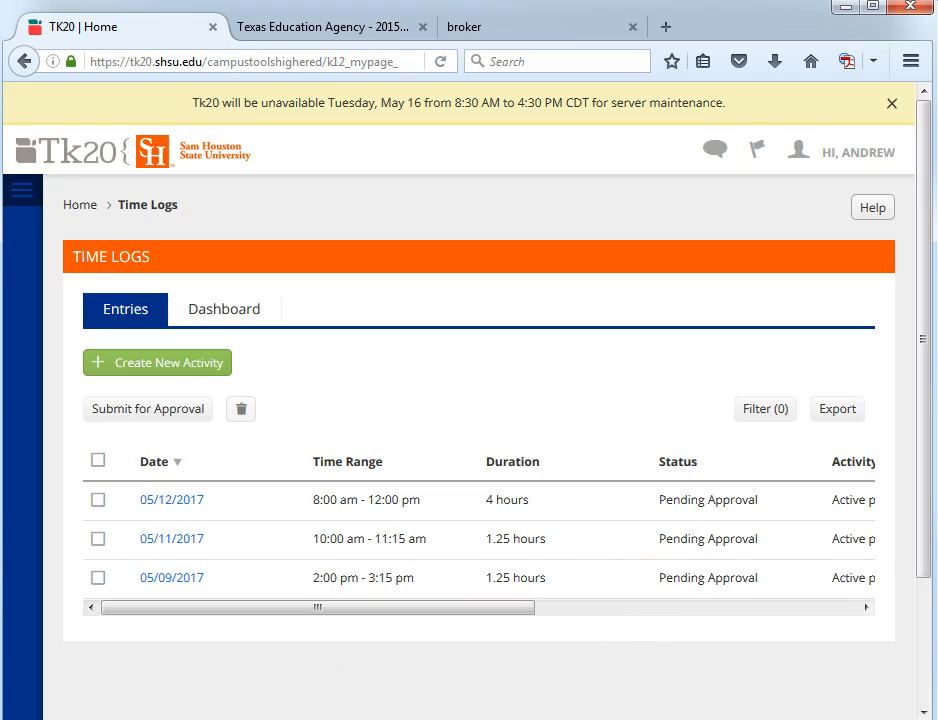
- Reopen the time logs from the home page and check the approval status of each submitted entry
click(685, 206)
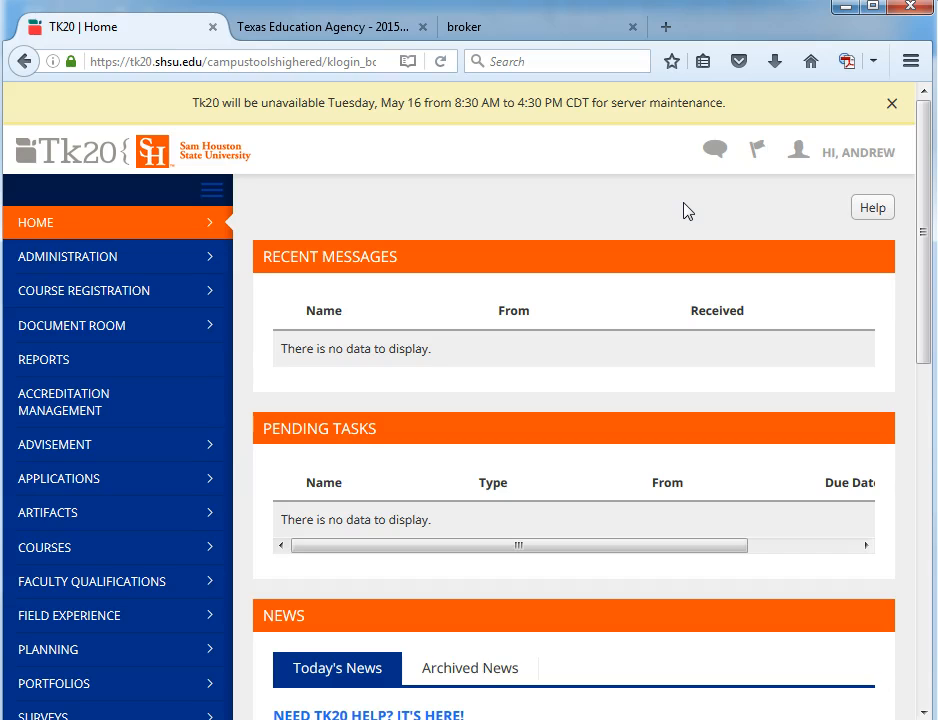
click(217, 226)
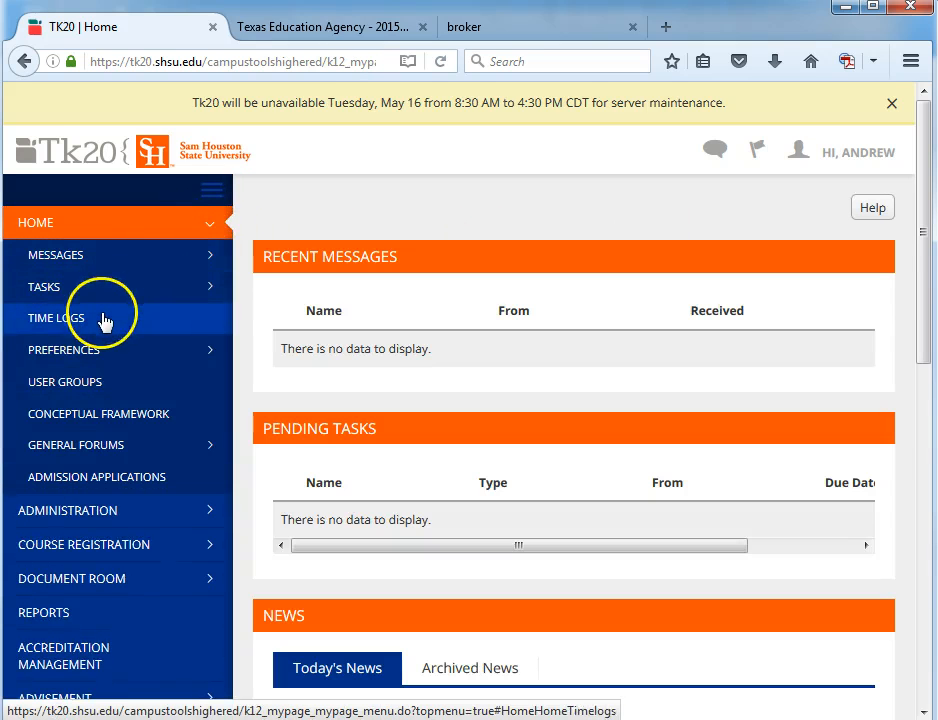
click(106, 319)
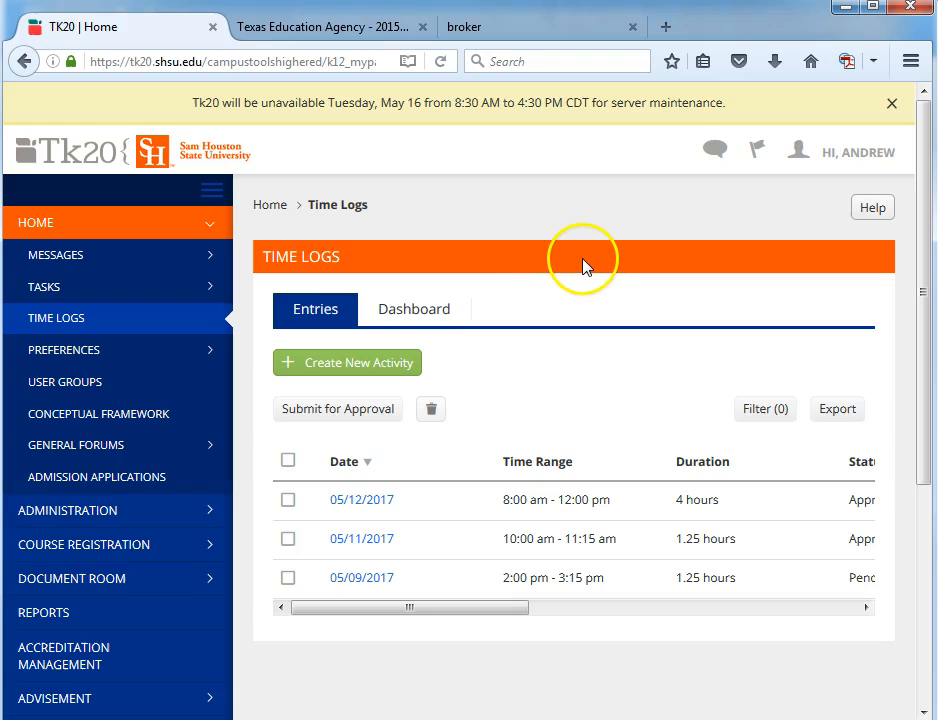
drag(423, 607, 530, 614)
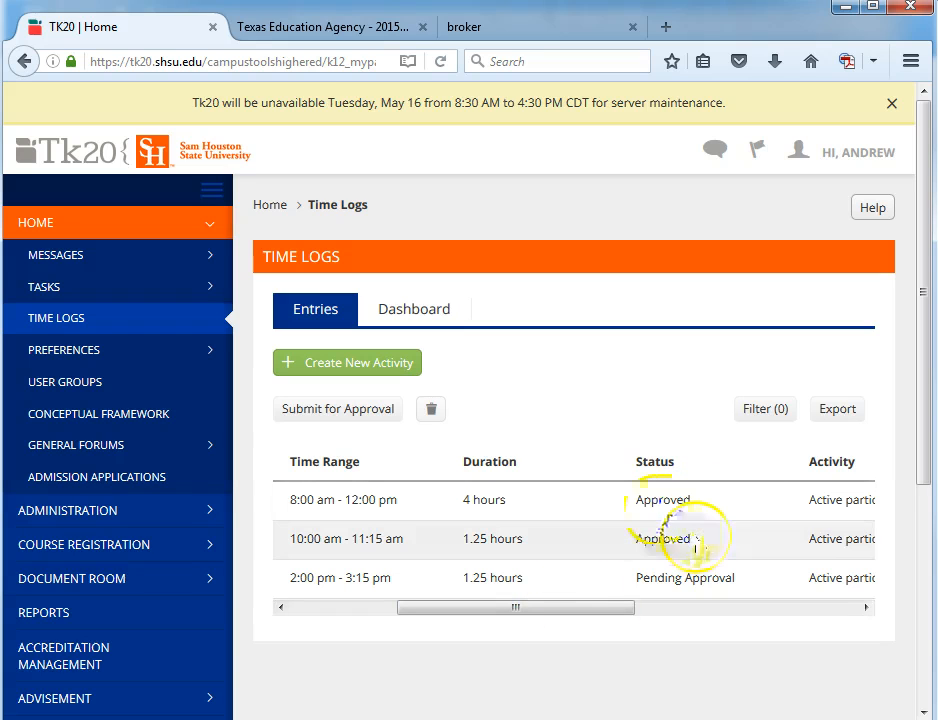
drag(576, 613, 410, 607)
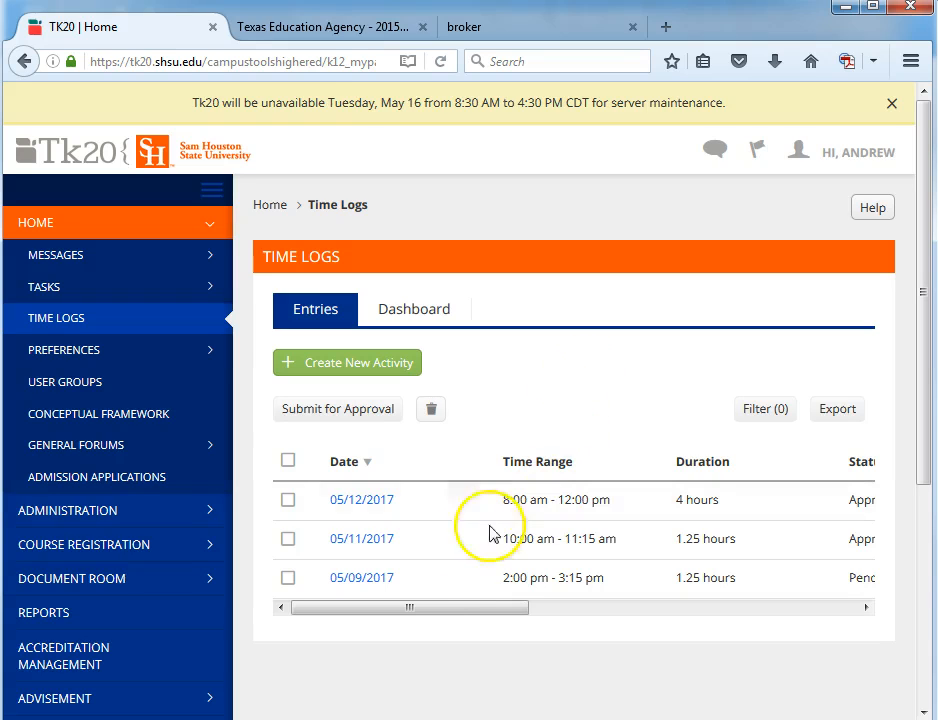
drag(438, 607, 501, 615)
drag(561, 612, 419, 611)
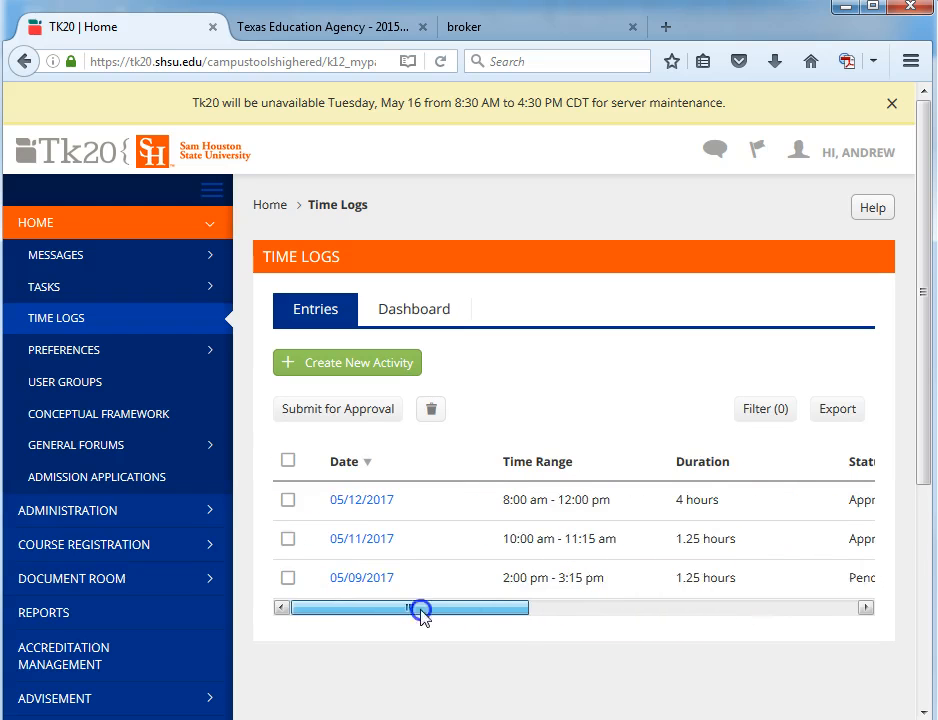
- Resubmit only the 05/09/2017 time log entry for approval and check its status in the entries table
click(289, 580)
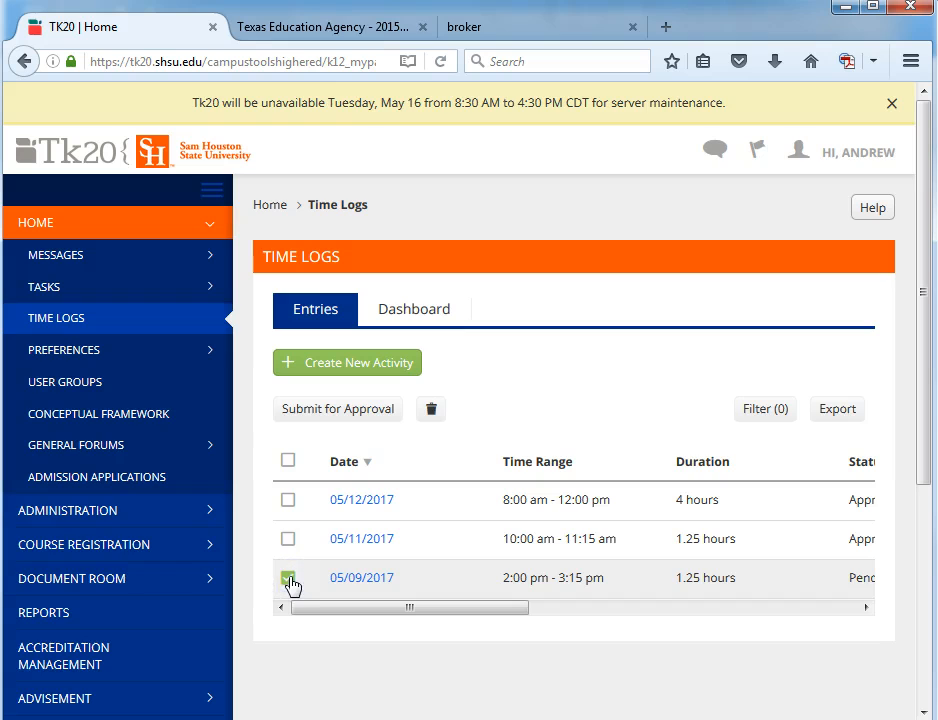
click(358, 412)
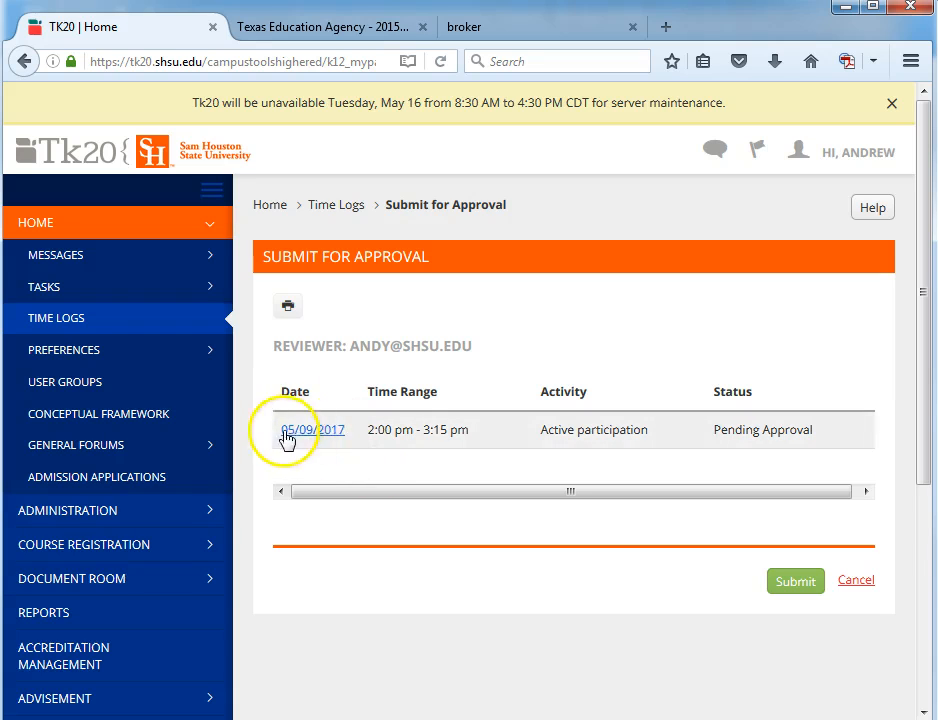
click(792, 588)
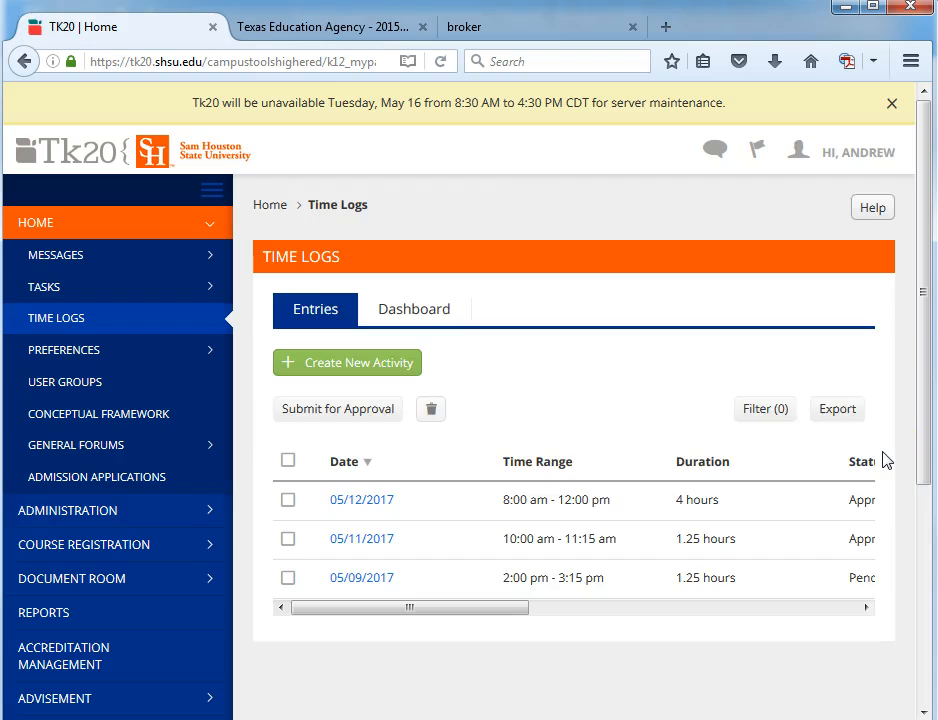
drag(513, 609, 598, 612)
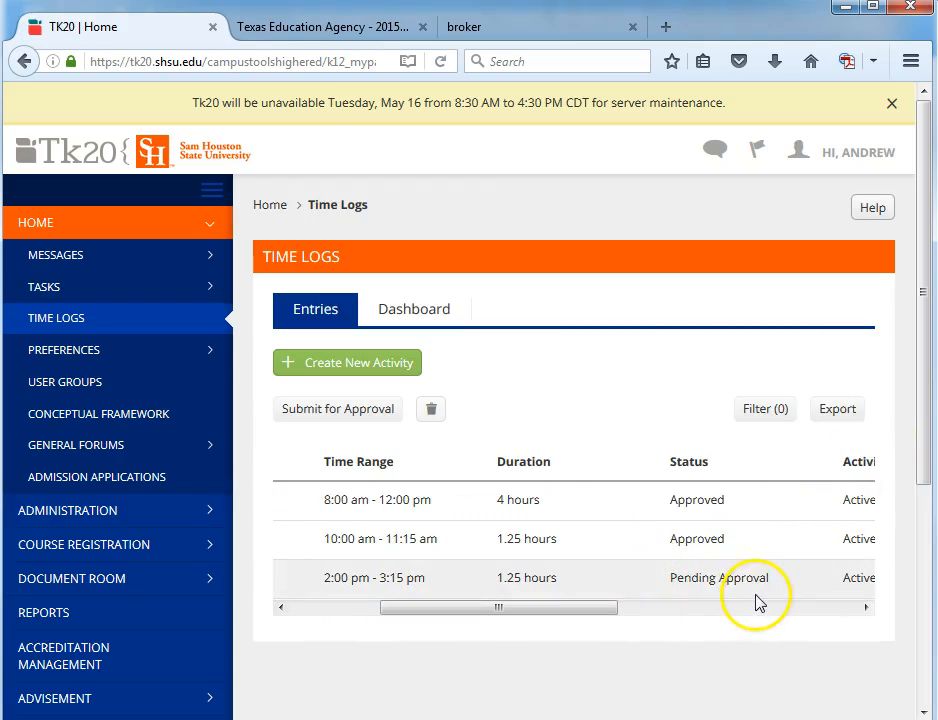